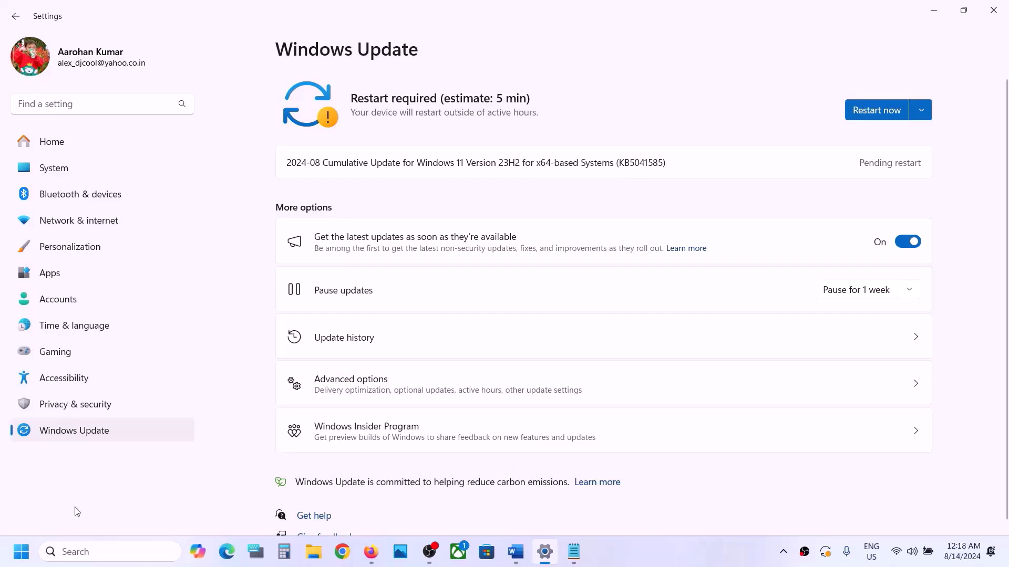
# - Search Windows for "services" and open the Services console
pyautogui.click(74, 550)
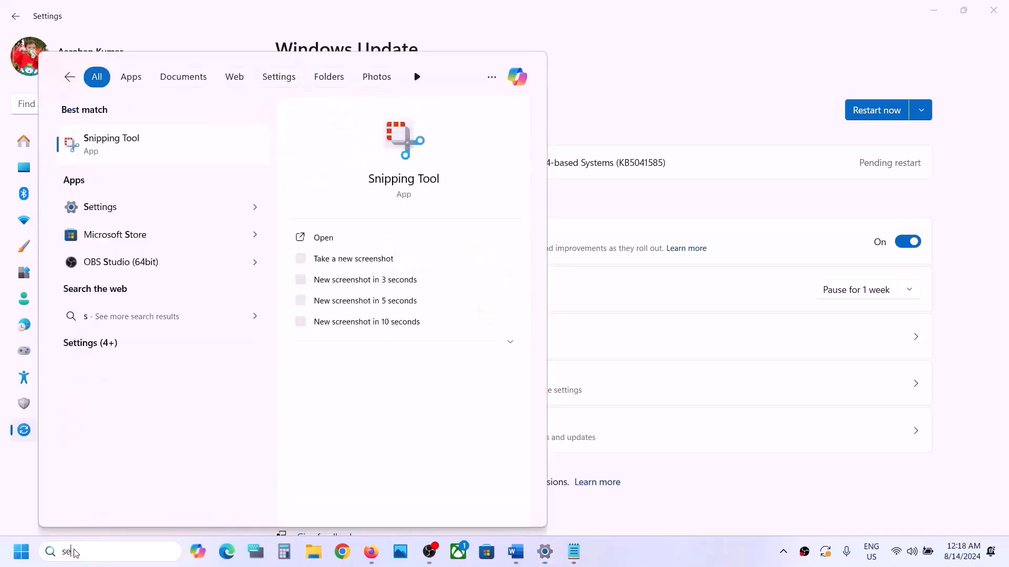
pyautogui.write('services')
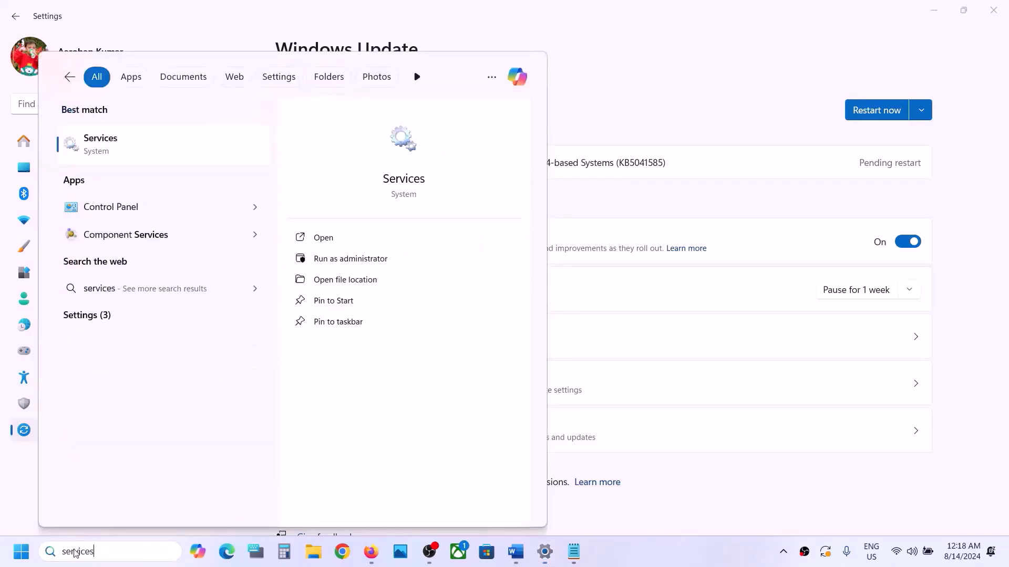
pyautogui.press('Return')
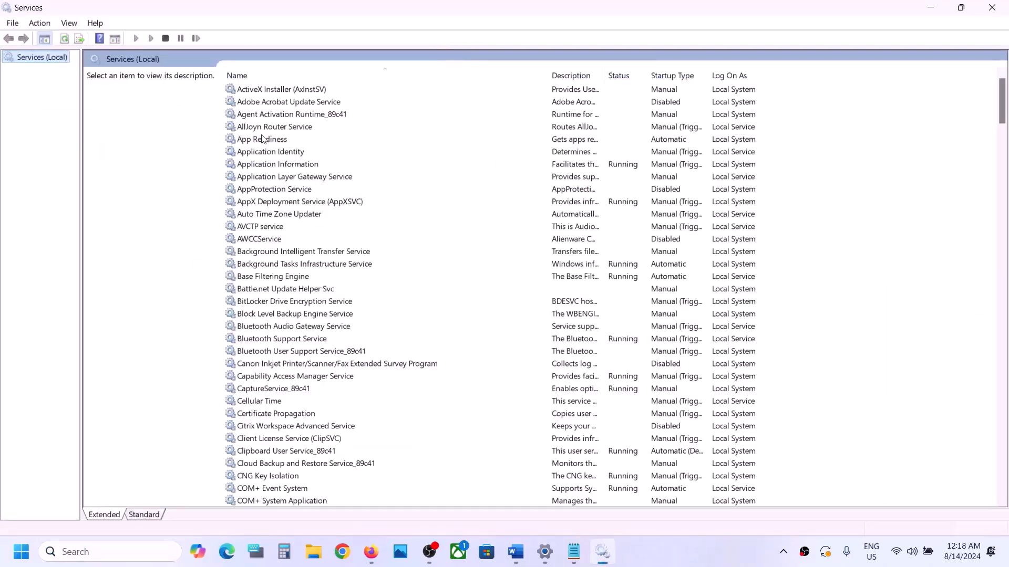
# - Set the App Readiness service's startup type to Automatic, start the service and close its properties
pyautogui.click(263, 139)
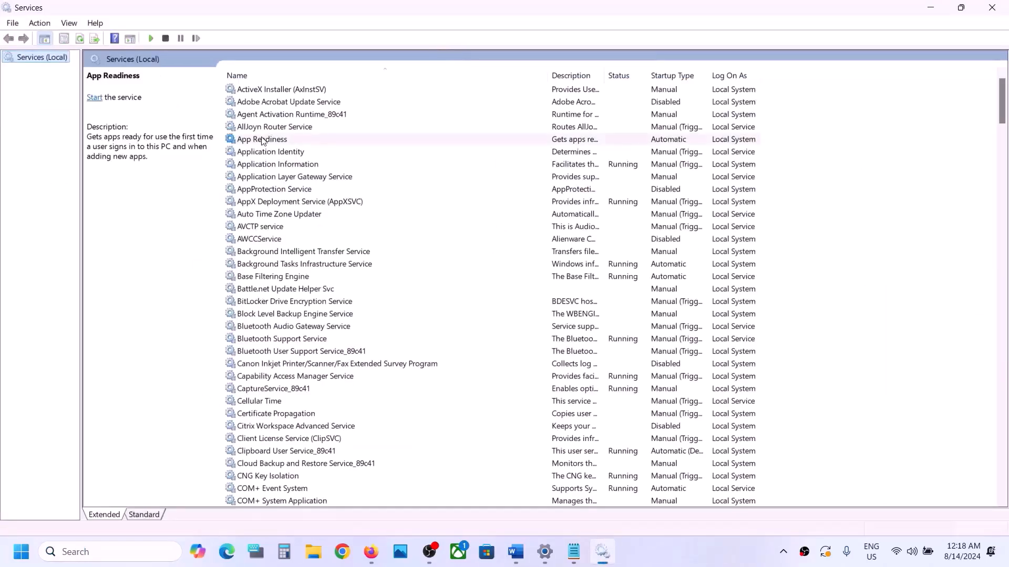
pyautogui.doubleClick(308, 143)
pyautogui.click(480, 258)
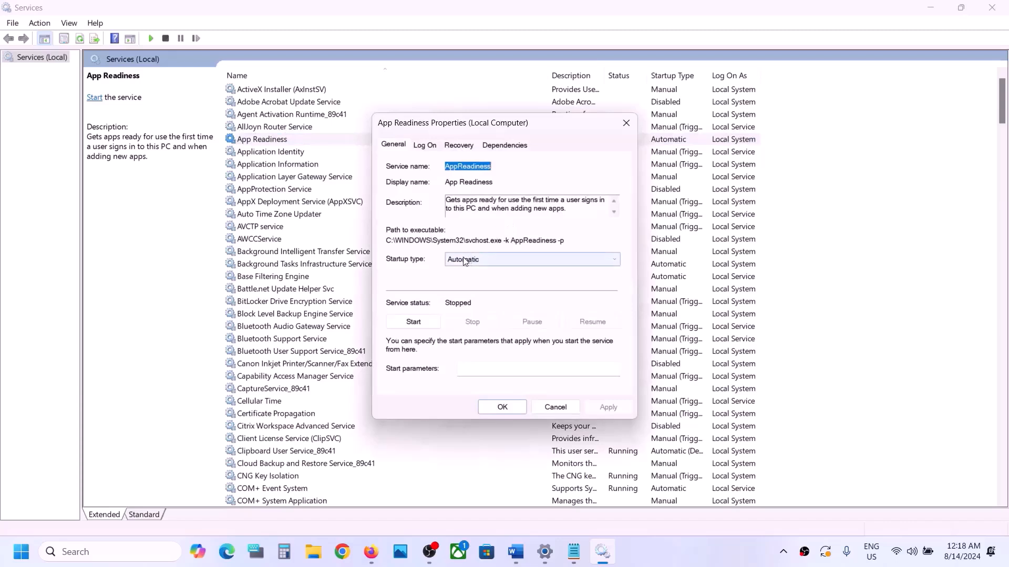
pyautogui.click(494, 283)
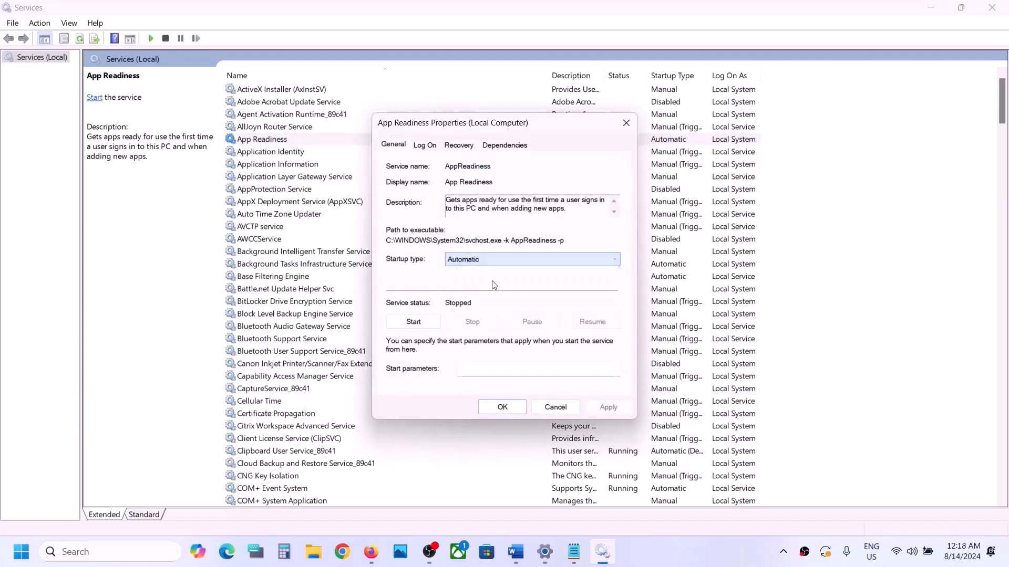
pyautogui.click(607, 407)
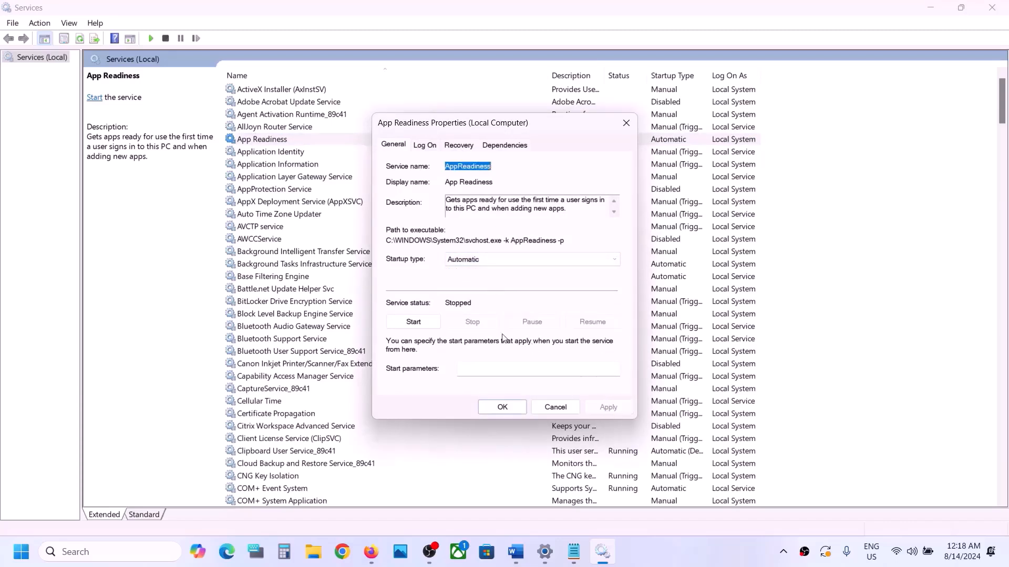
pyautogui.click(414, 319)
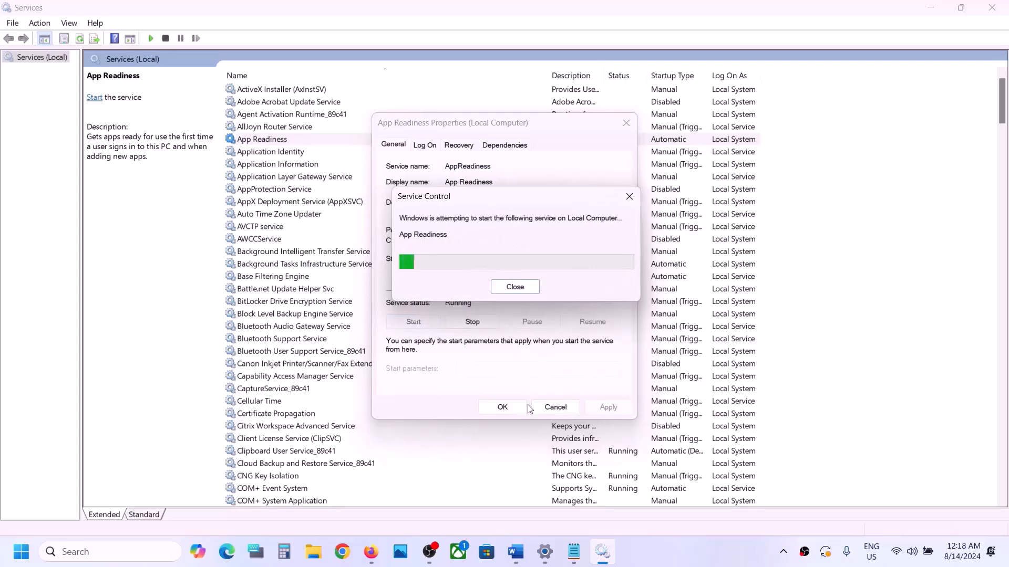
pyautogui.click(505, 408)
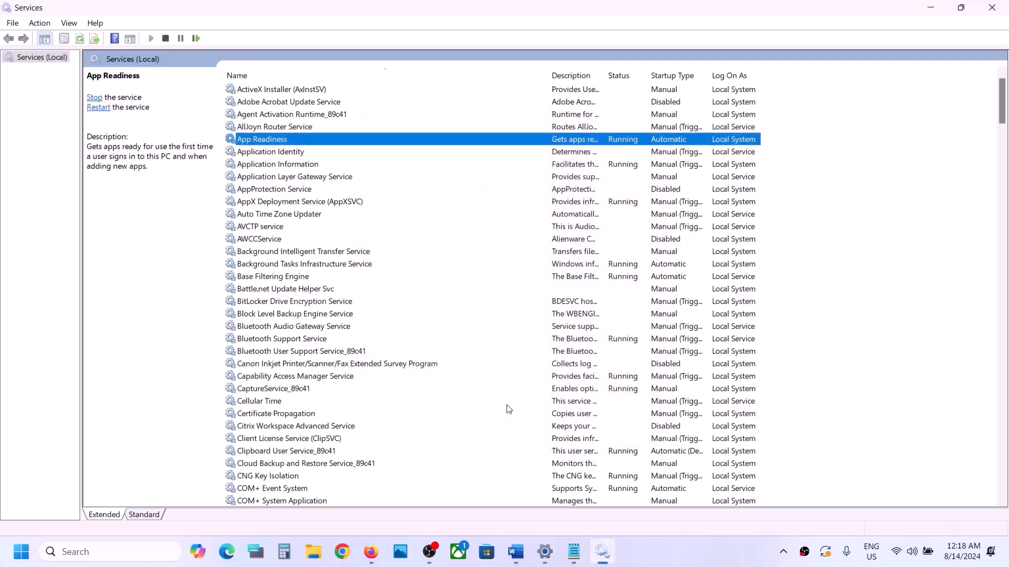
# - Open File Explorer in a maximized window and go to the root of the OS (C:) drive
pyautogui.click(314, 552)
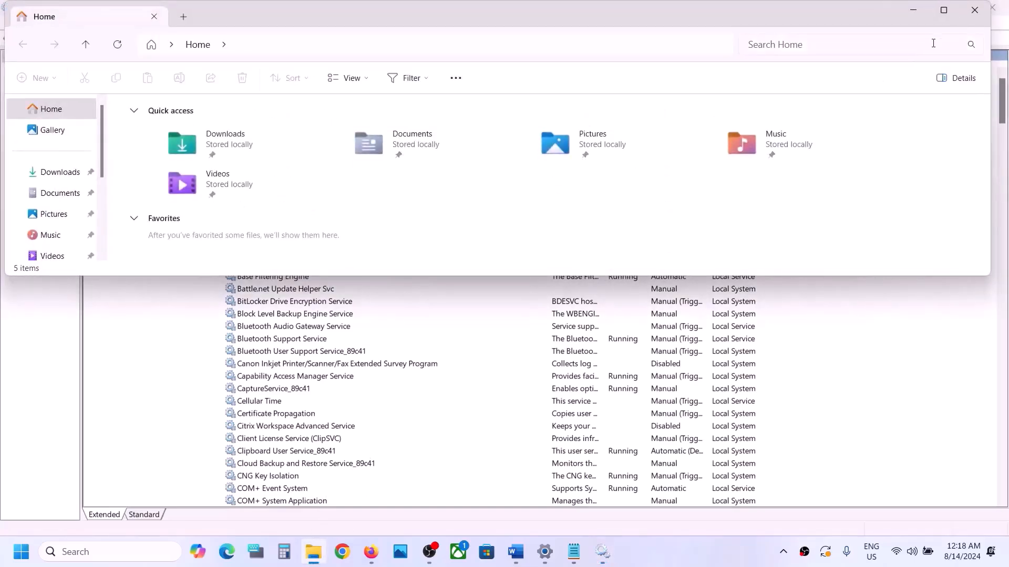
pyautogui.click(943, 10)
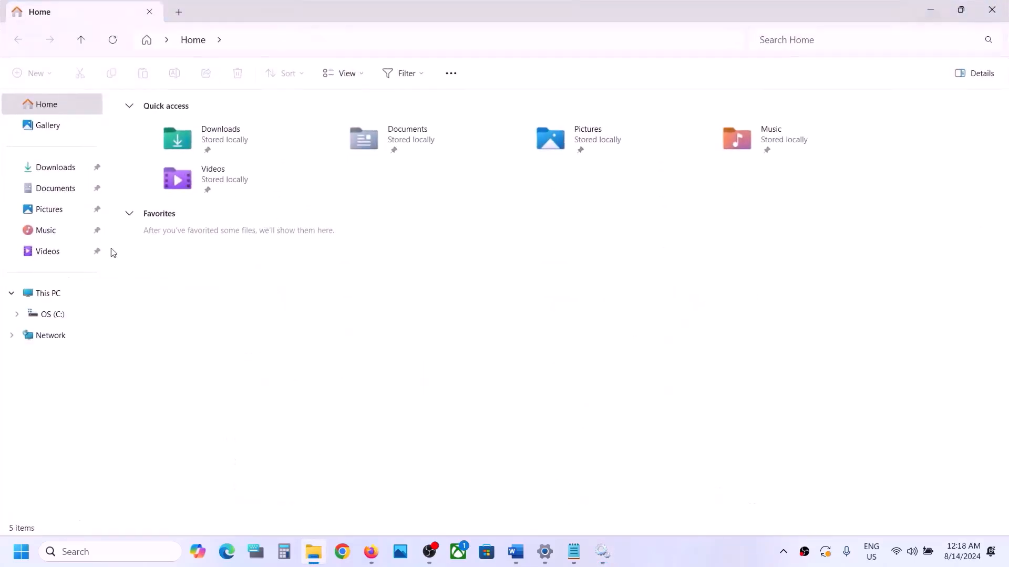
pyautogui.click(42, 294)
pyautogui.click(190, 138)
pyautogui.doubleClick(191, 137)
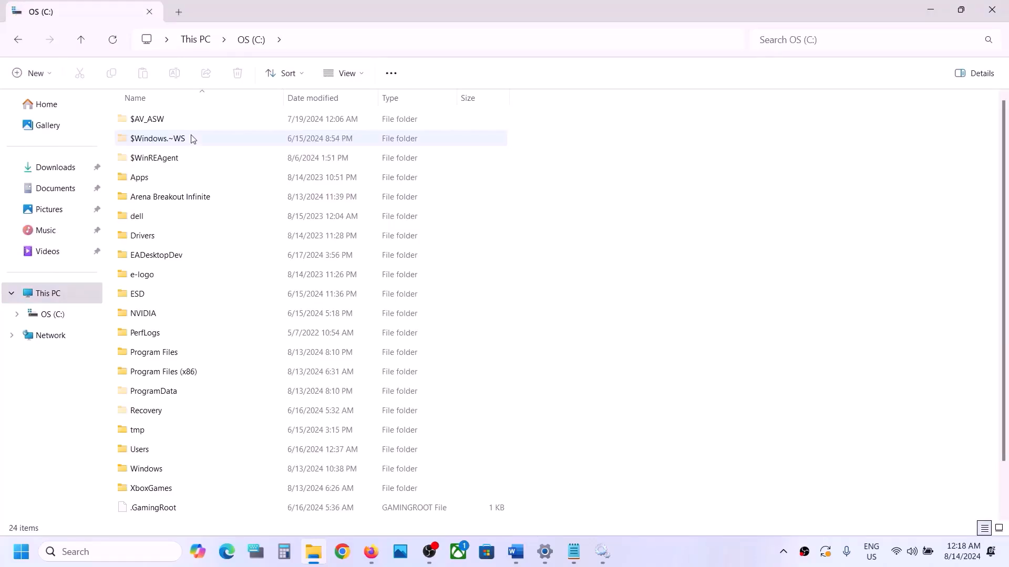
# - Copy the $WinREAgent folder from the root of the C: drive to the desktop
pyautogui.click(174, 157)
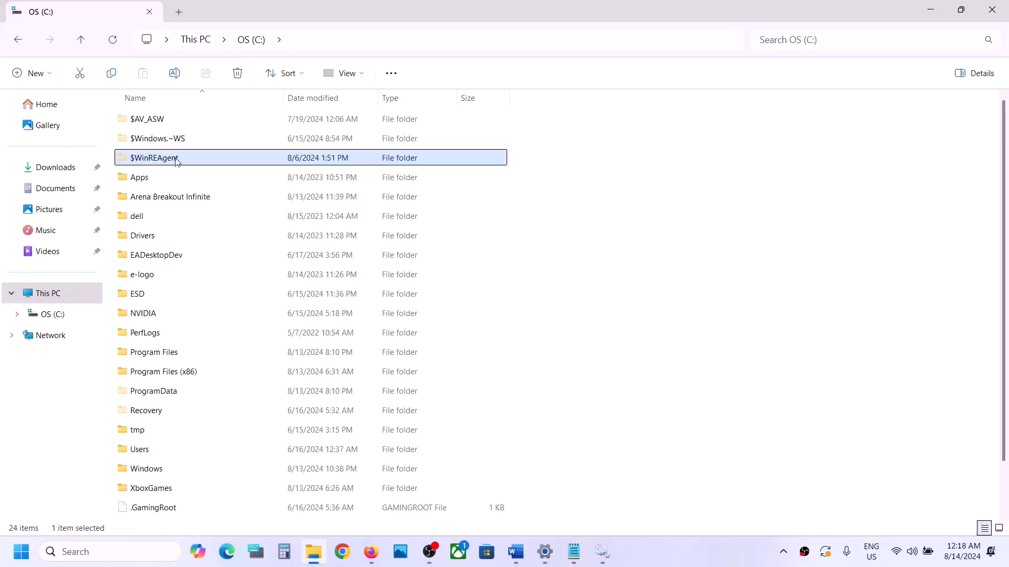
pyautogui.rightClick(176, 160)
pyautogui.click(218, 169)
pyautogui.press('super+d')
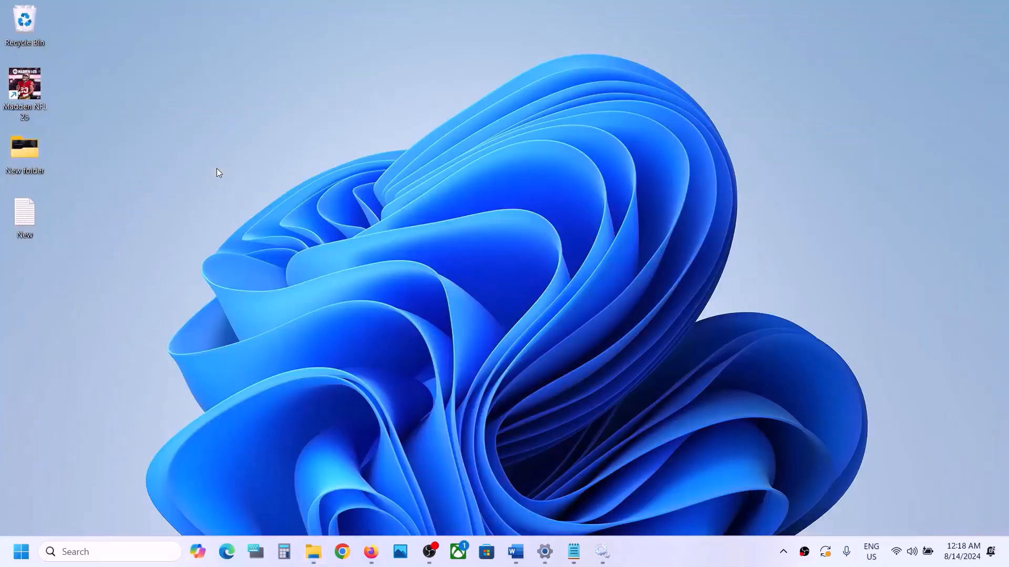
pyautogui.hotkey('ctrl', 'v')
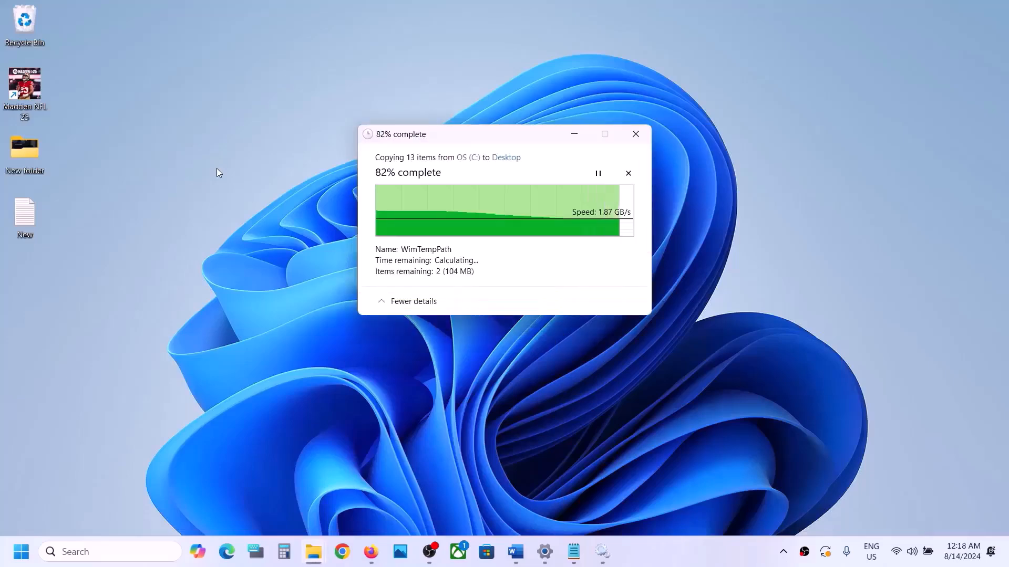
# - Delete the original $WinREAgent folder from the root of the C: drive
pyautogui.click(314, 551)
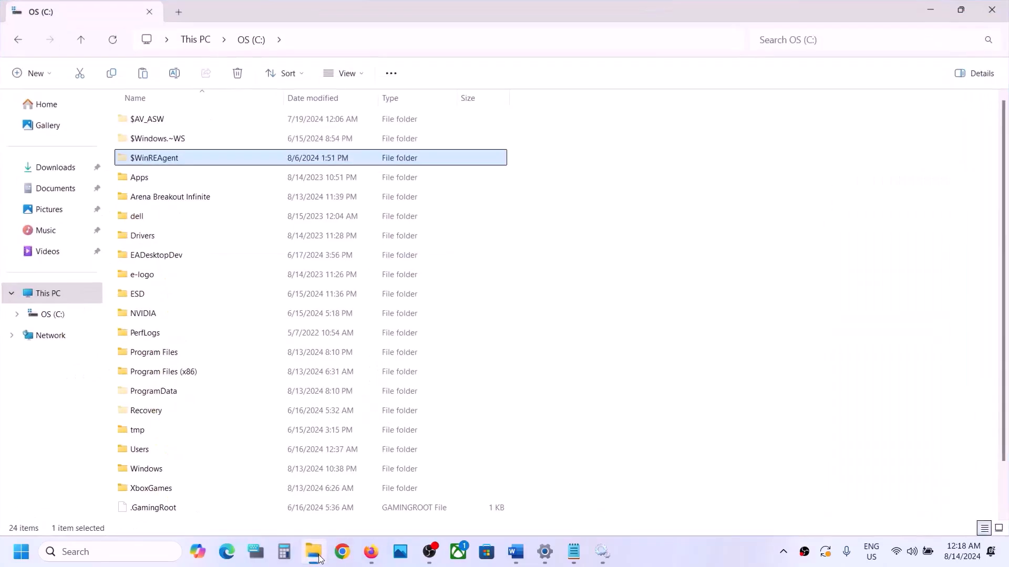
pyautogui.rightClick(197, 159)
pyautogui.click(315, 168)
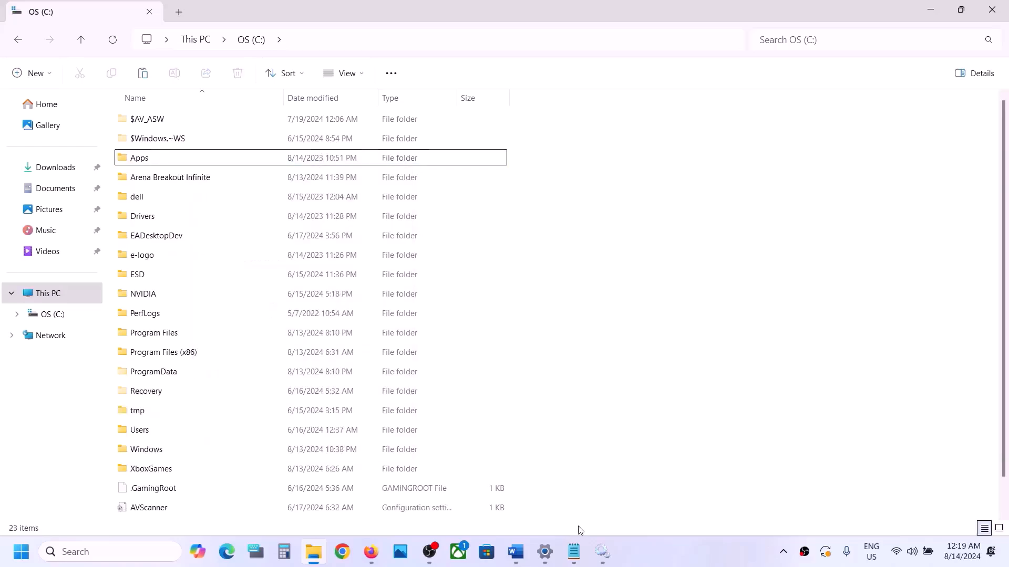
# - Switch to the Windows Update settings and view the computer's power options without choosing one
pyautogui.click(545, 551)
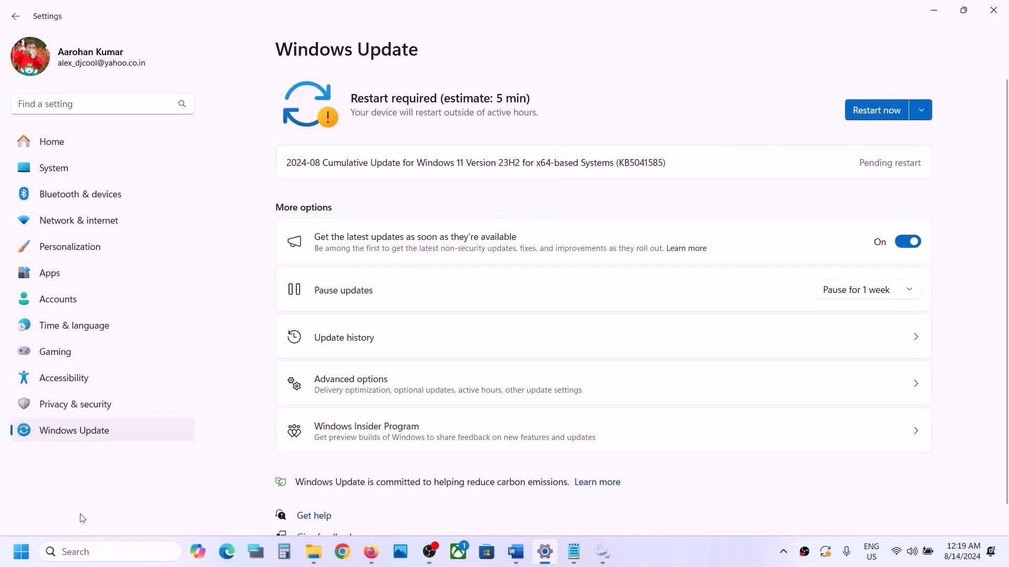
pyautogui.click(23, 554)
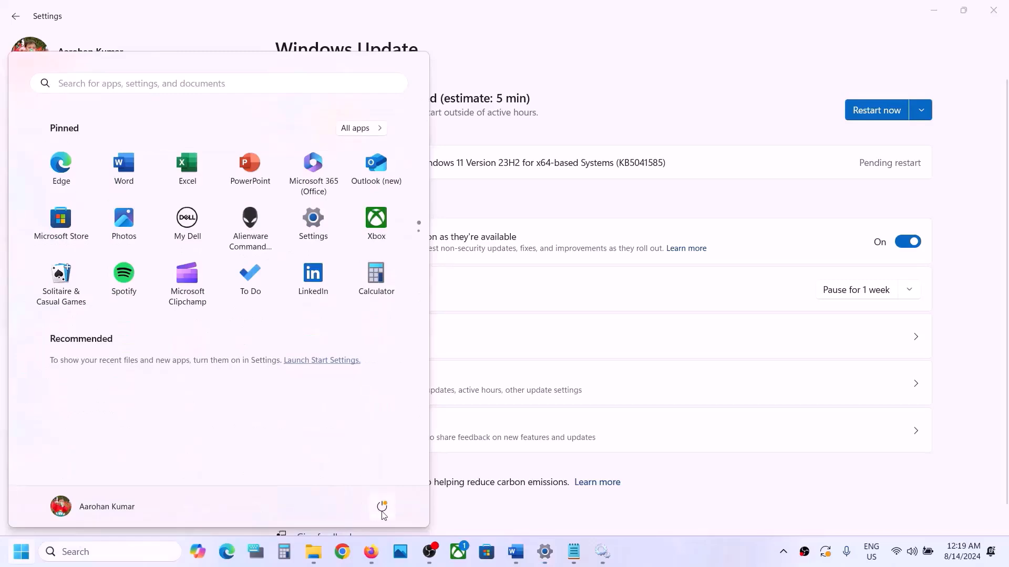
pyautogui.click(382, 507)
pyautogui.press('Escape')
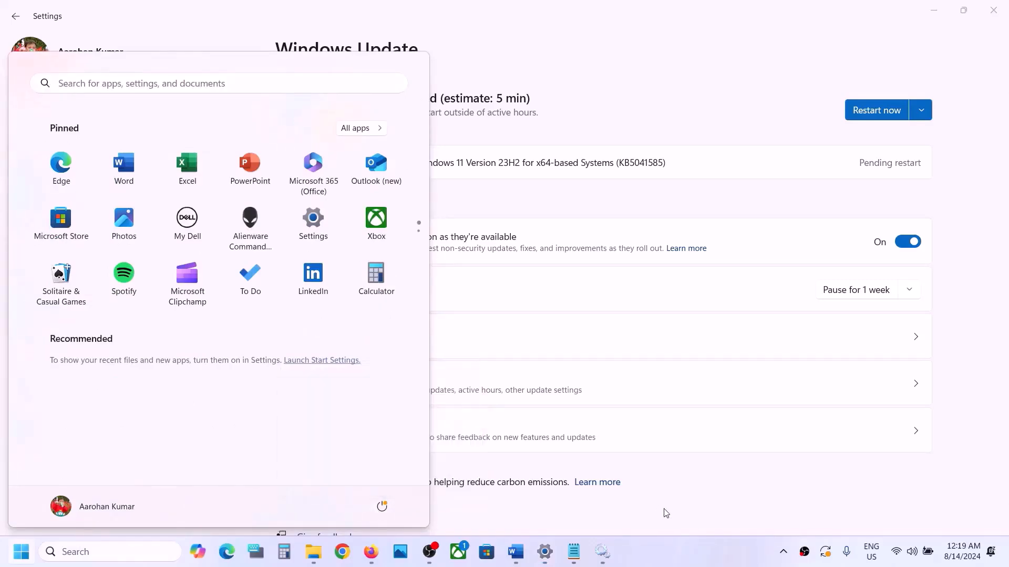
pyautogui.click(355, 527)
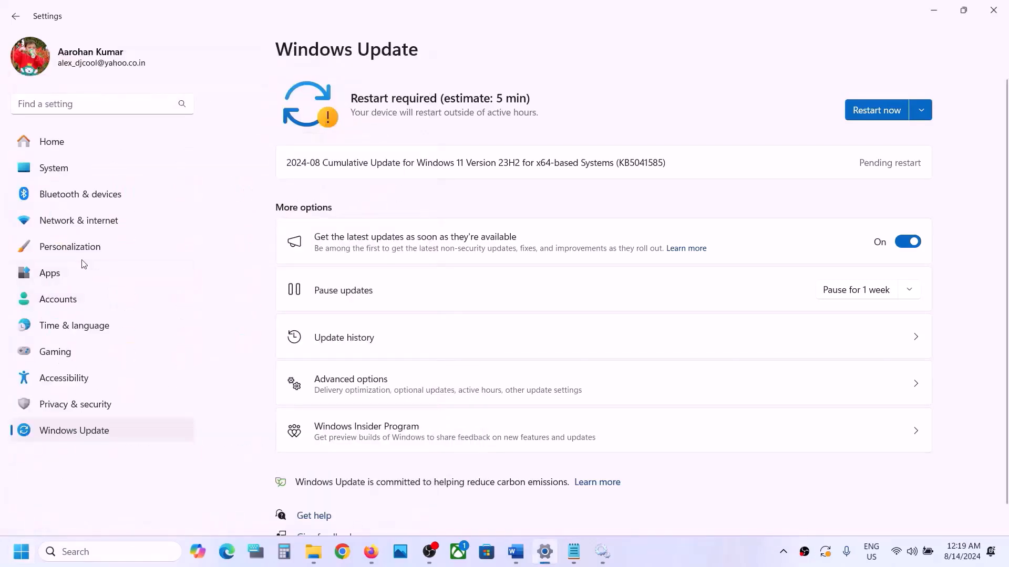
# - Move the $WinREAgent folder from the desktop back into the root of the C: drive
pyautogui.press('super+d')
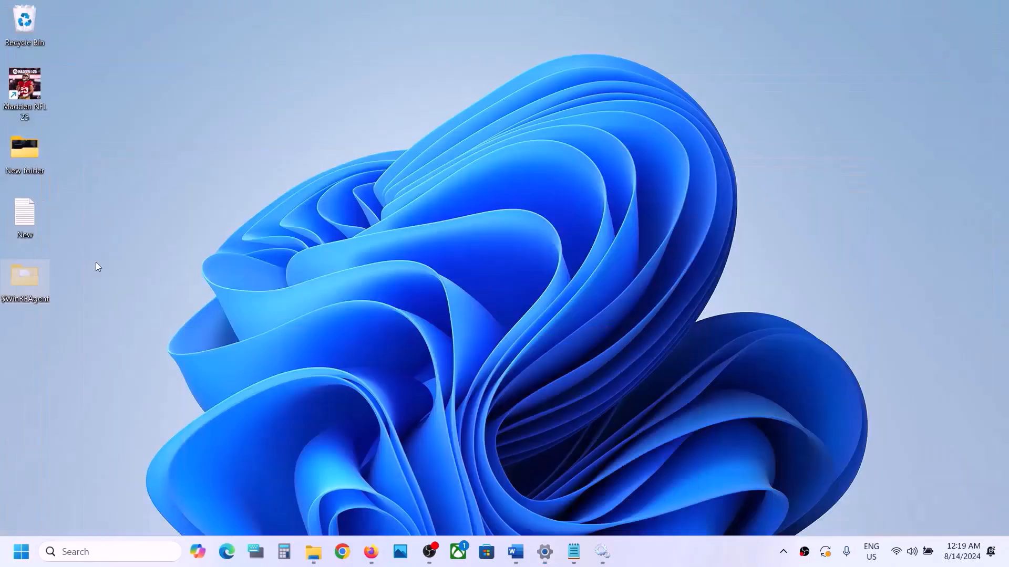
pyautogui.rightClick(38, 287)
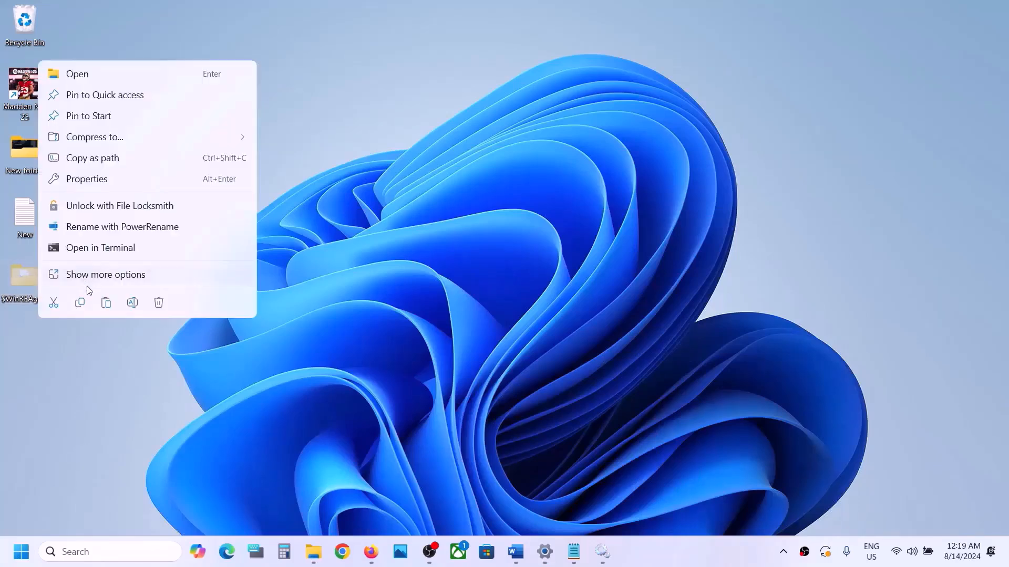
pyautogui.click(60, 307)
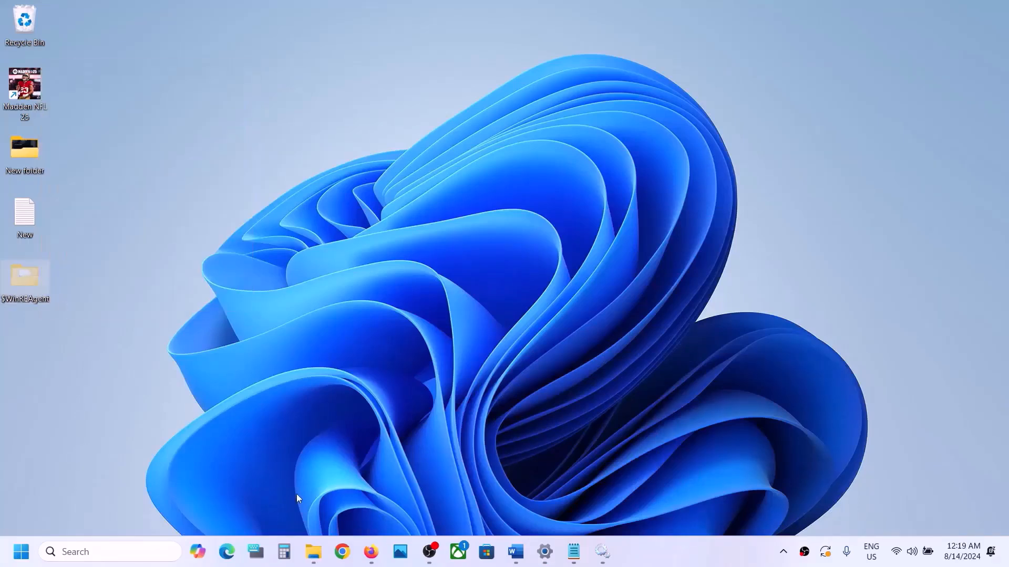
pyautogui.click(314, 552)
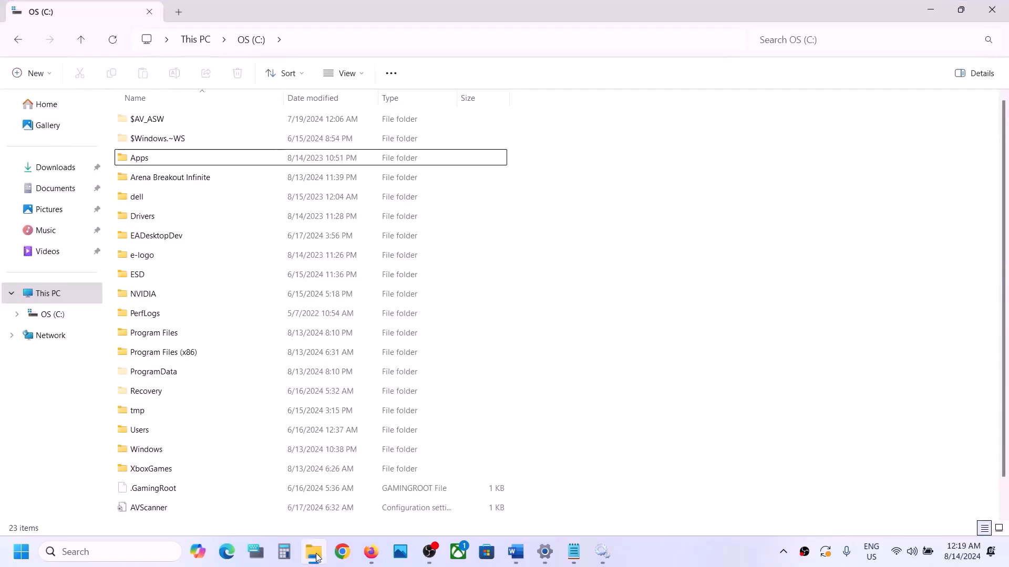
pyautogui.hotkey('ctrl', 'v')
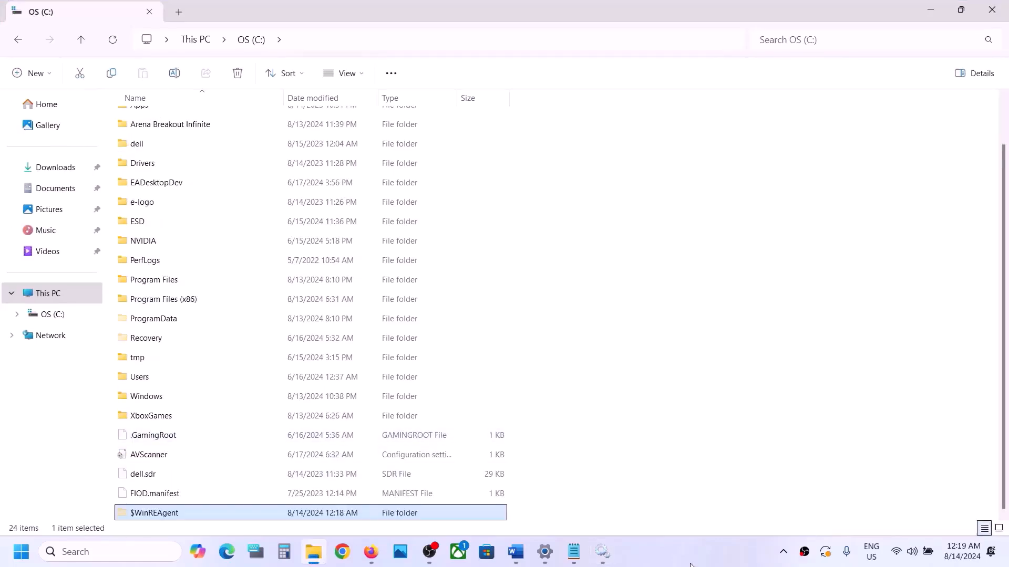
pyautogui.click(690, 563)
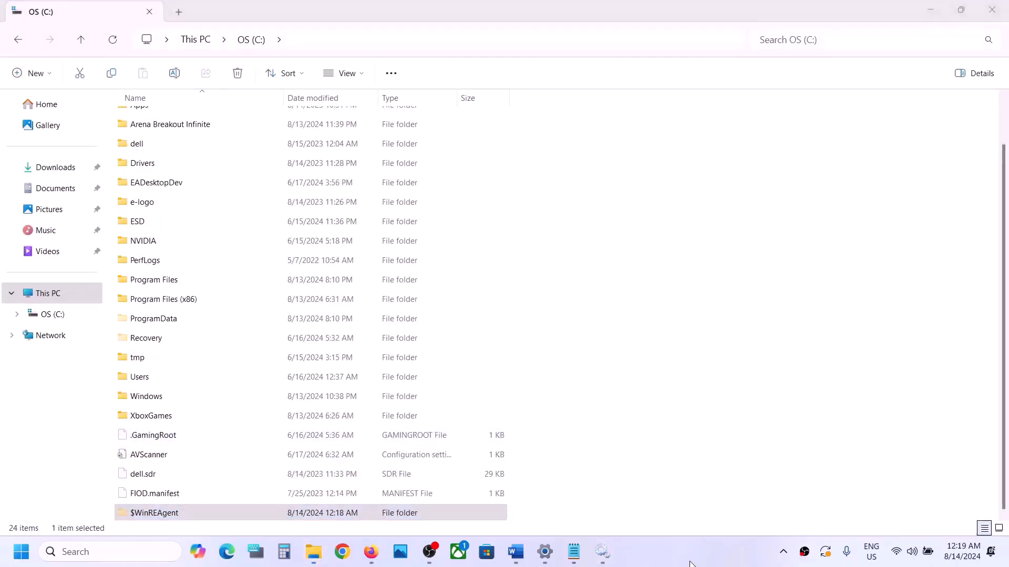
pyautogui.click(545, 551)
# - Switch to the Word document "Fix Windows 11 Update Error 0x80073712" and view its troubleshooting steps
pyautogui.click(667, 543)
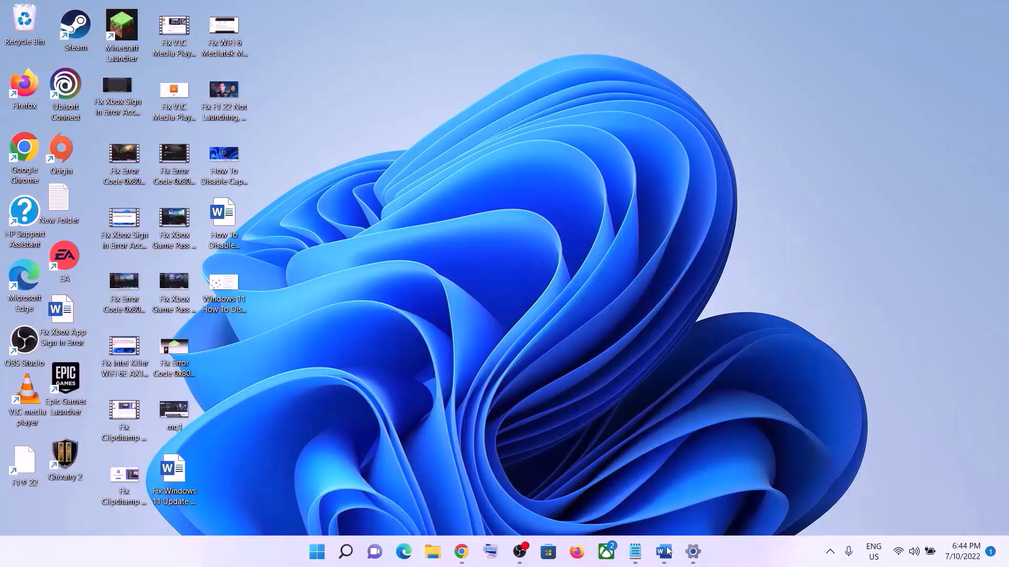
pyautogui.click(663, 551)
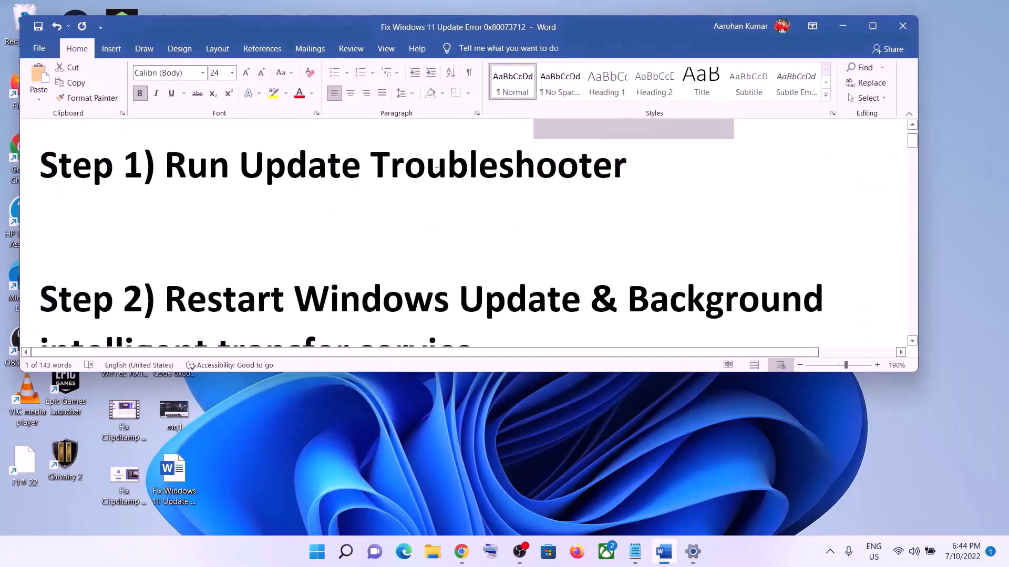
# - Run the Windows Update troubleshooter from the other troubleshooters in the System settings
pyautogui.click(318, 551)
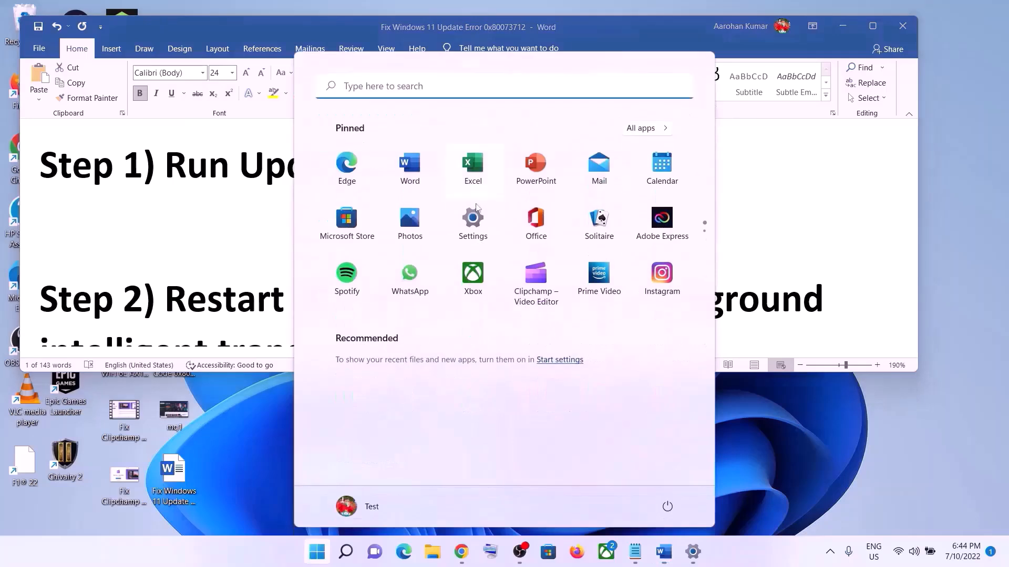
pyautogui.click(472, 227)
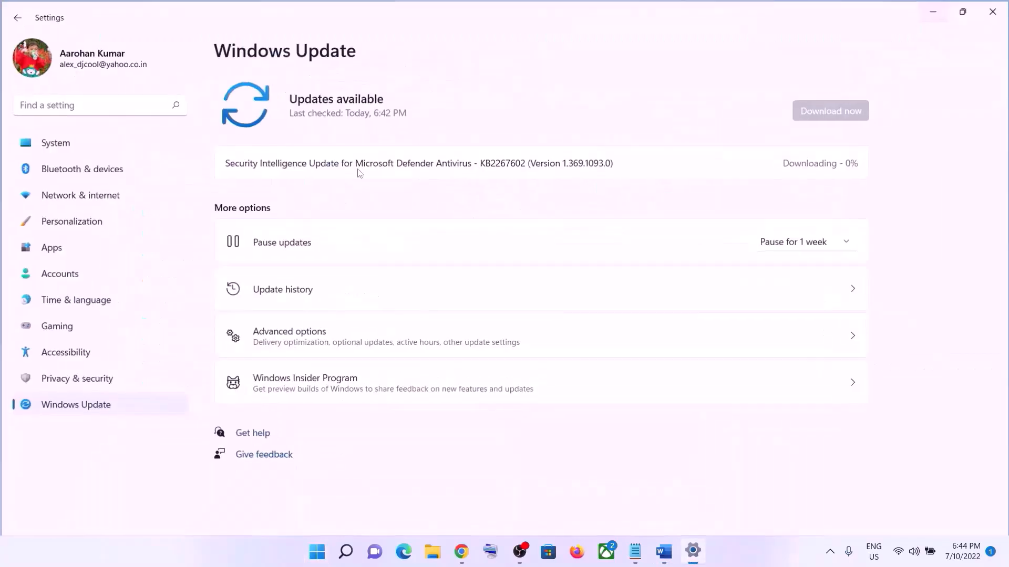
pyautogui.click(74, 147)
pyautogui.scroll(-5, 338, 313)
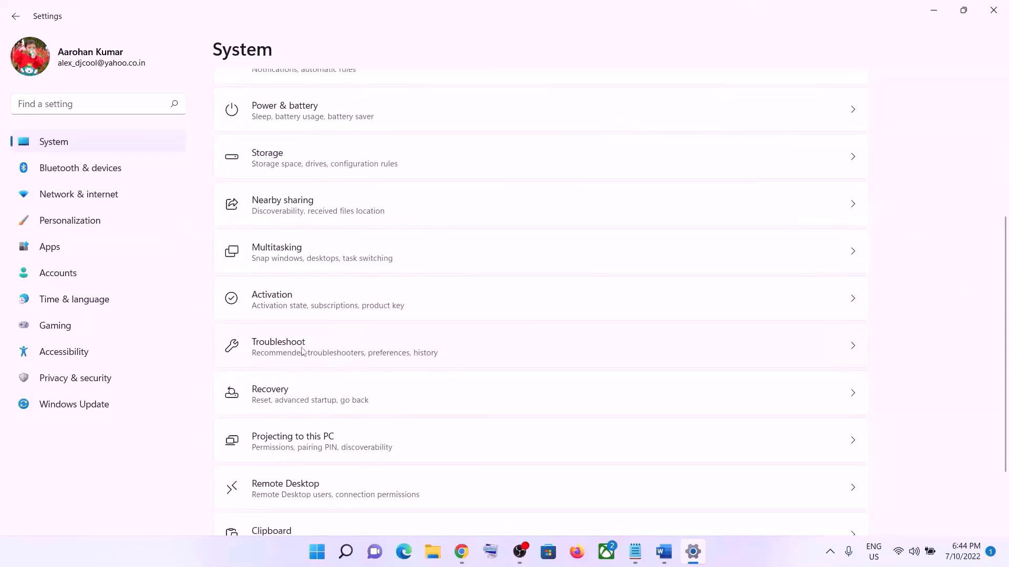
pyautogui.click(302, 351)
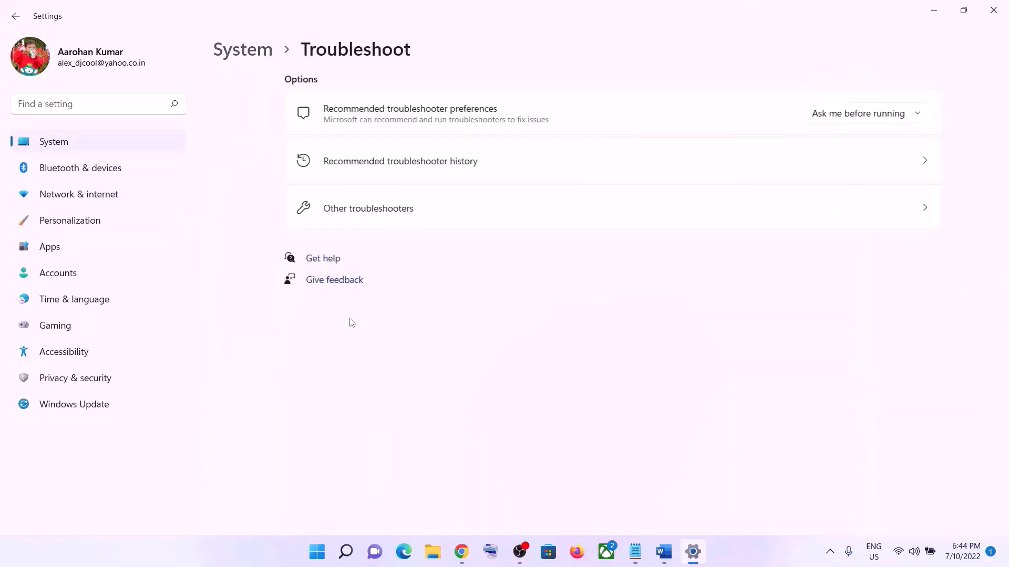
pyautogui.click(310, 217)
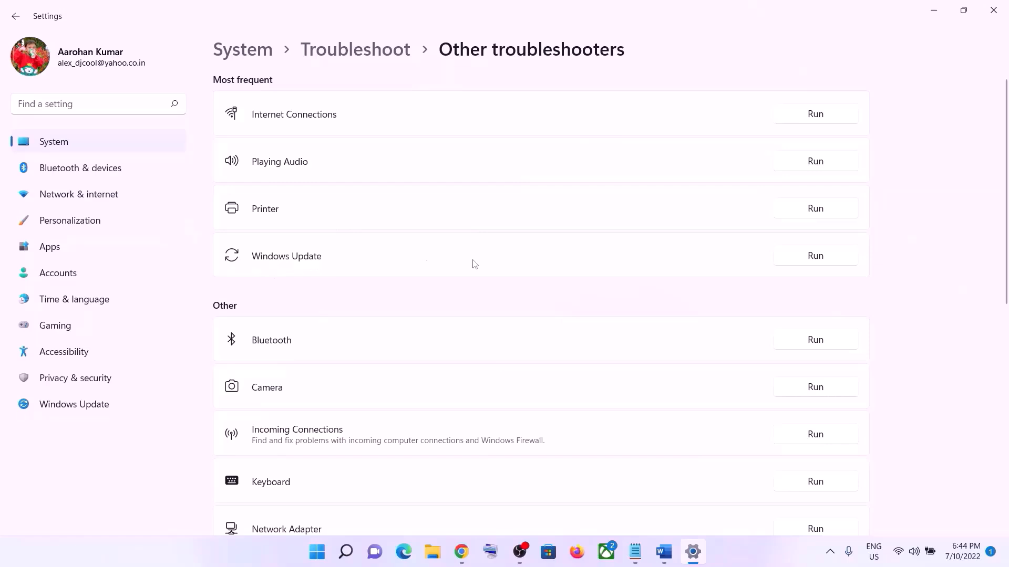
pyautogui.click(830, 259)
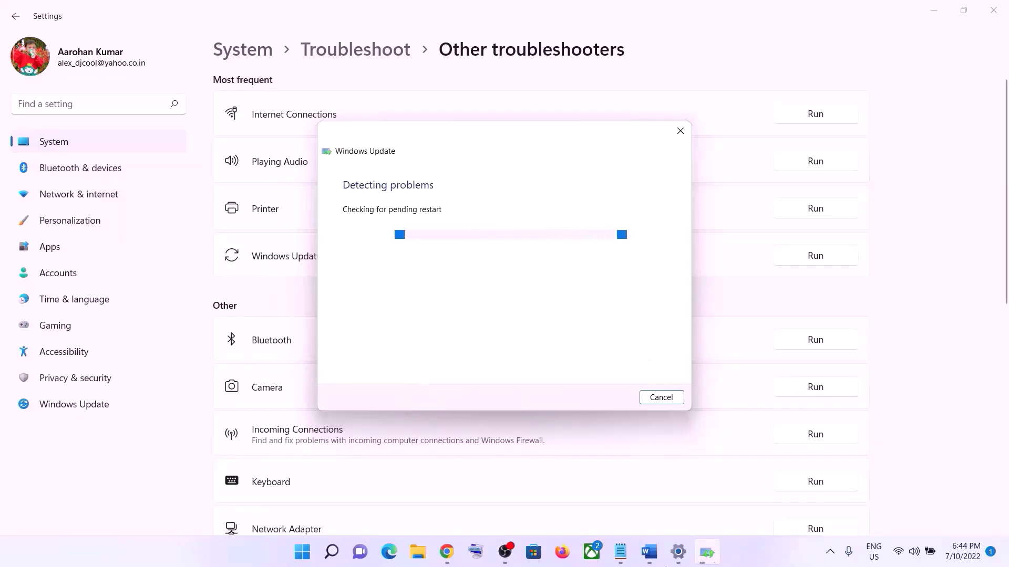
# - Switch to the Word document and review the step on restarting Windows Update and the Background intelligent transfer service
pyautogui.click(658, 560)
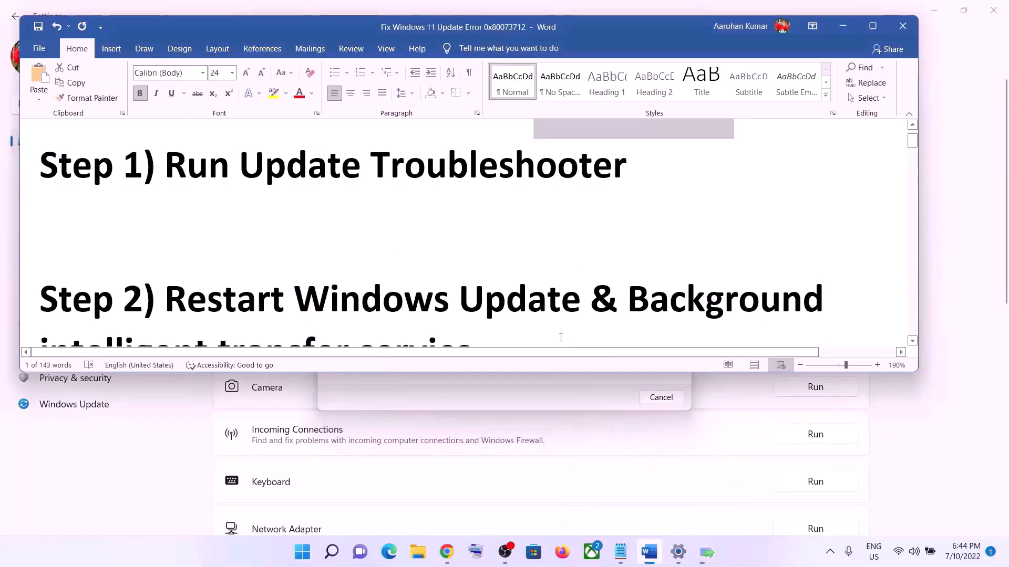
pyautogui.scroll(-5, 561, 338)
pyautogui.scroll(4, 560, 337)
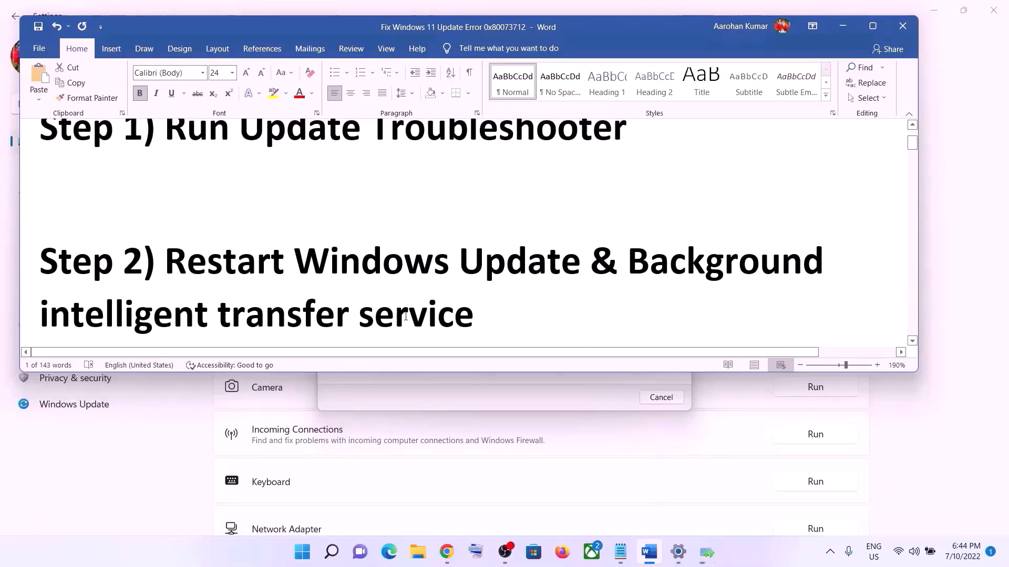
# - Search Windows for "services" and open the Services app
pyautogui.click(308, 553)
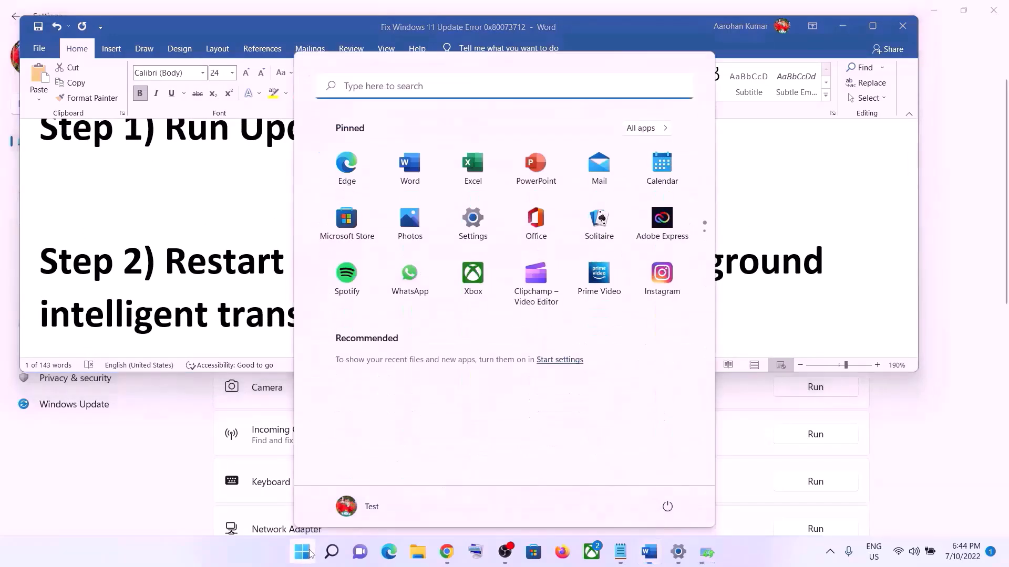
pyautogui.write('services')
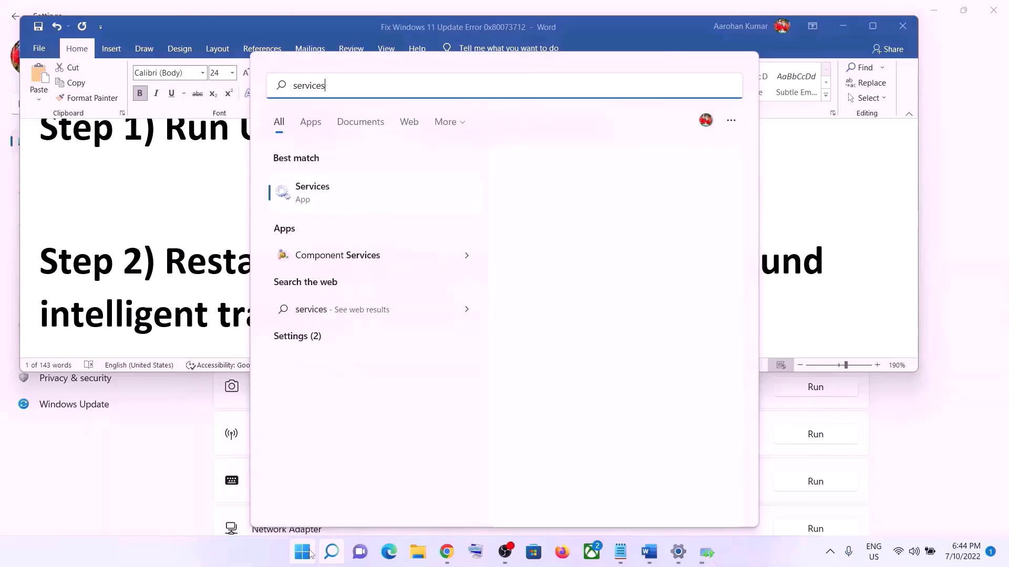
pyautogui.click(342, 203)
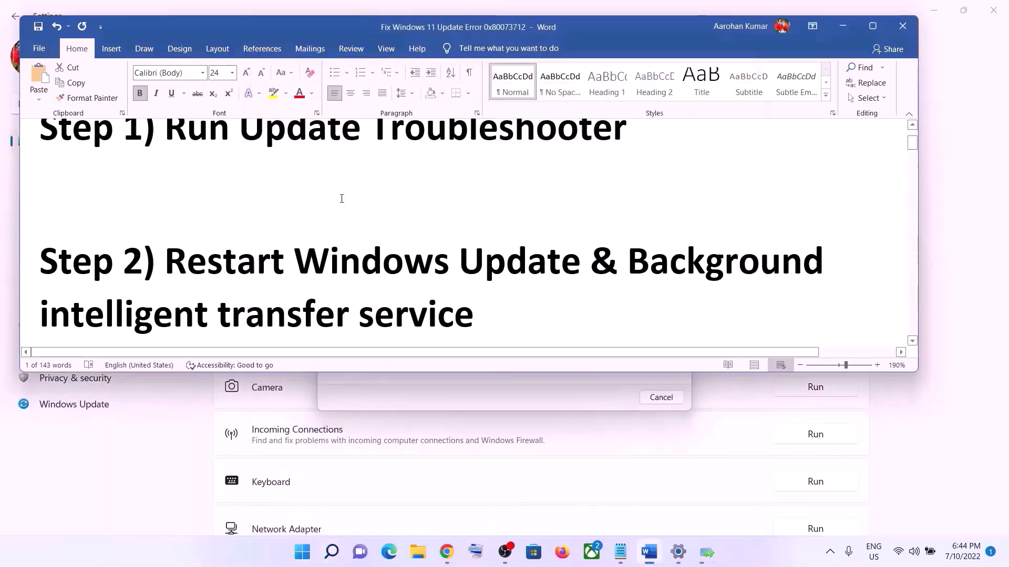
# - Open the properties of the Windows Update service and close the completed Windows Update troubleshooter
pyautogui.click(377, 339)
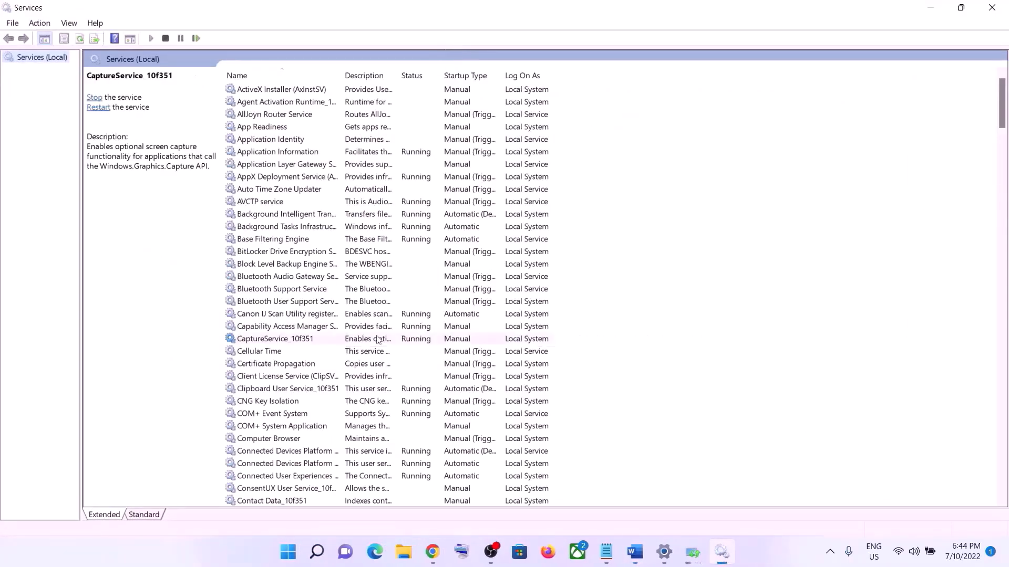
pyautogui.press('w')
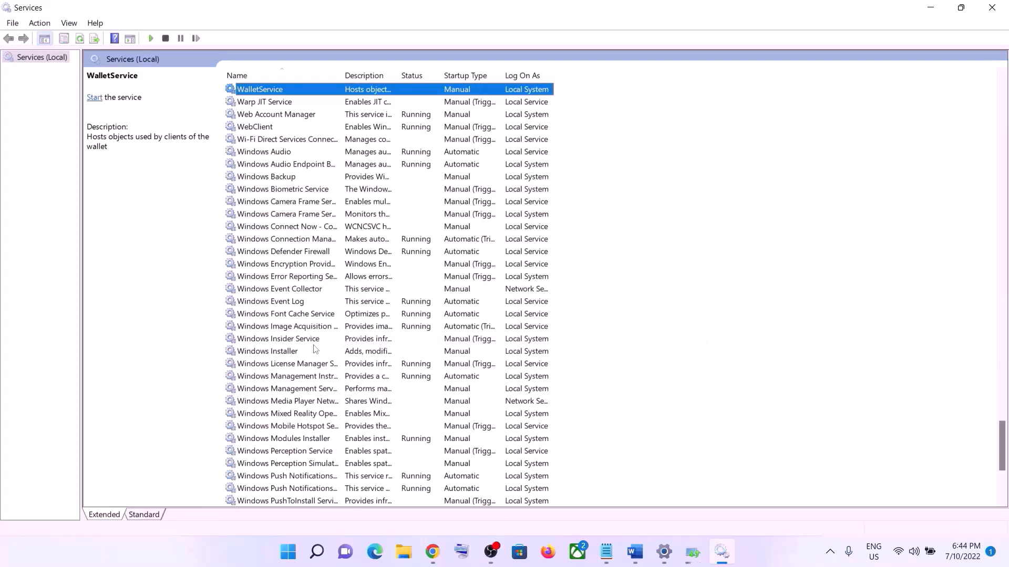
pyautogui.scroll(-6, 315, 349)
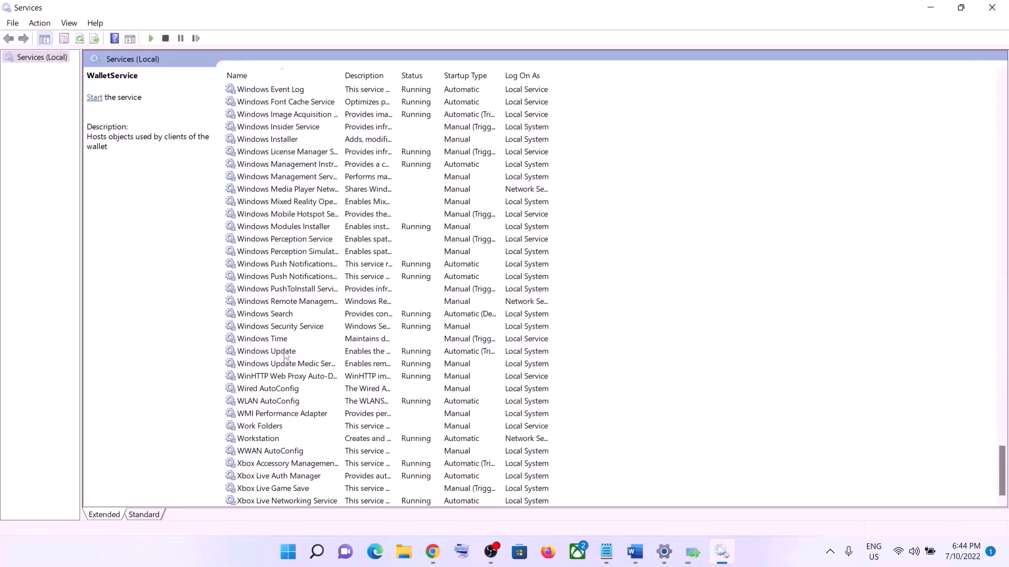
pyautogui.click(285, 355)
pyautogui.doubleClick(307, 356)
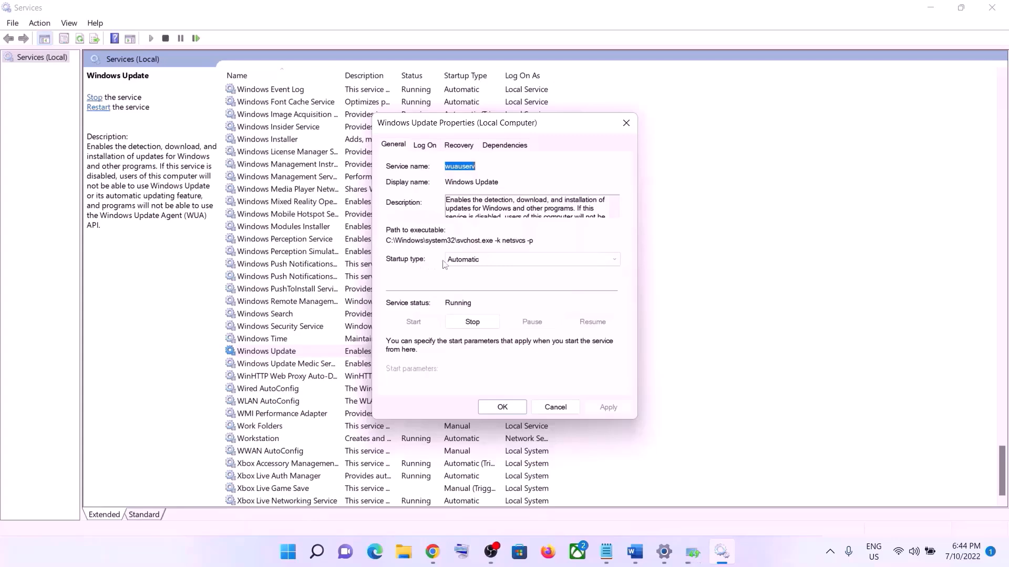
pyautogui.click(465, 263)
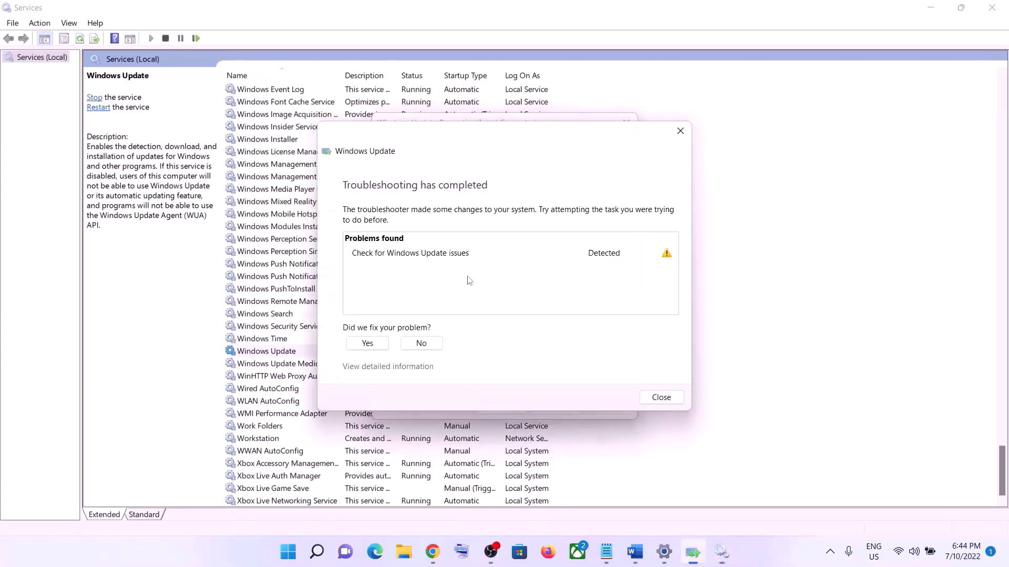
pyautogui.click(661, 398)
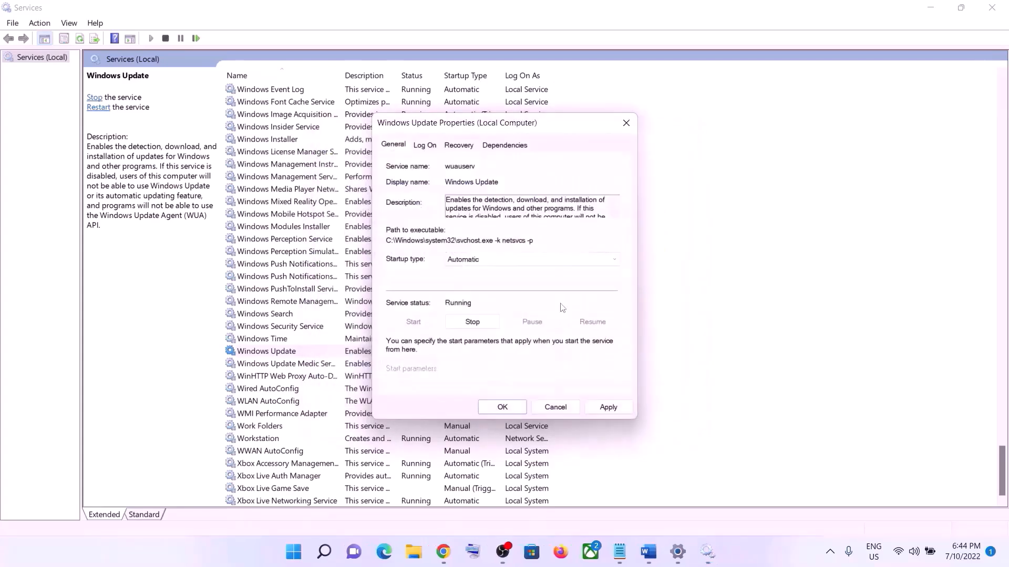
# - Set the Windows Update service's startup type to Automatic, apply it, and restart the service
pyautogui.click(481, 259)
pyautogui.click(480, 277)
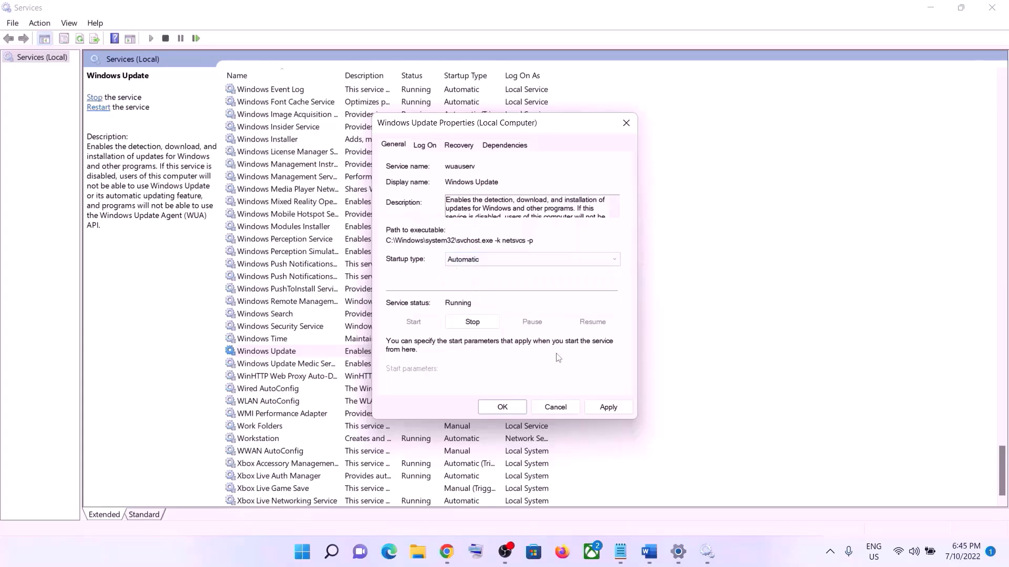
pyautogui.click(606, 408)
pyautogui.click(502, 407)
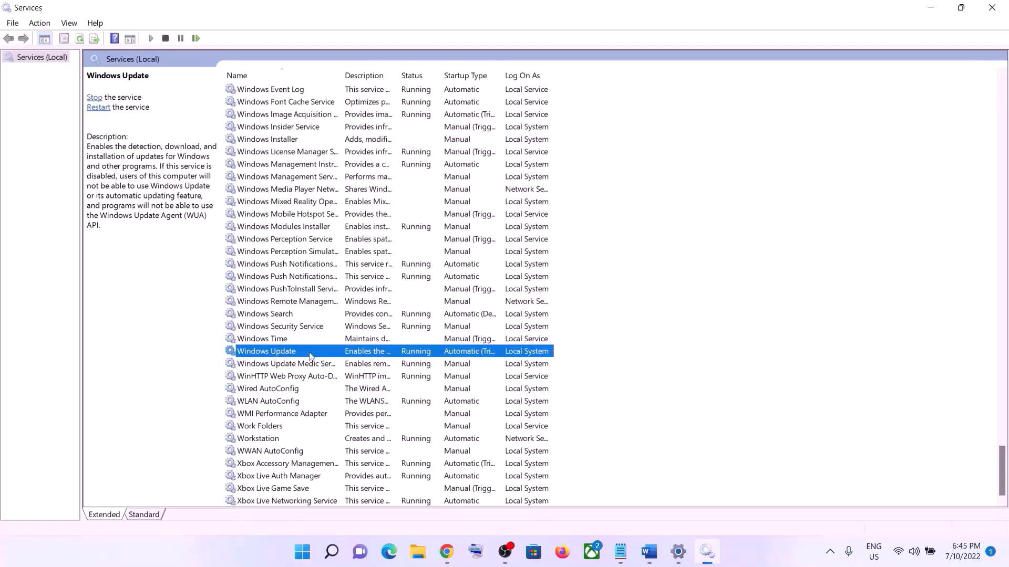
pyautogui.click(100, 108)
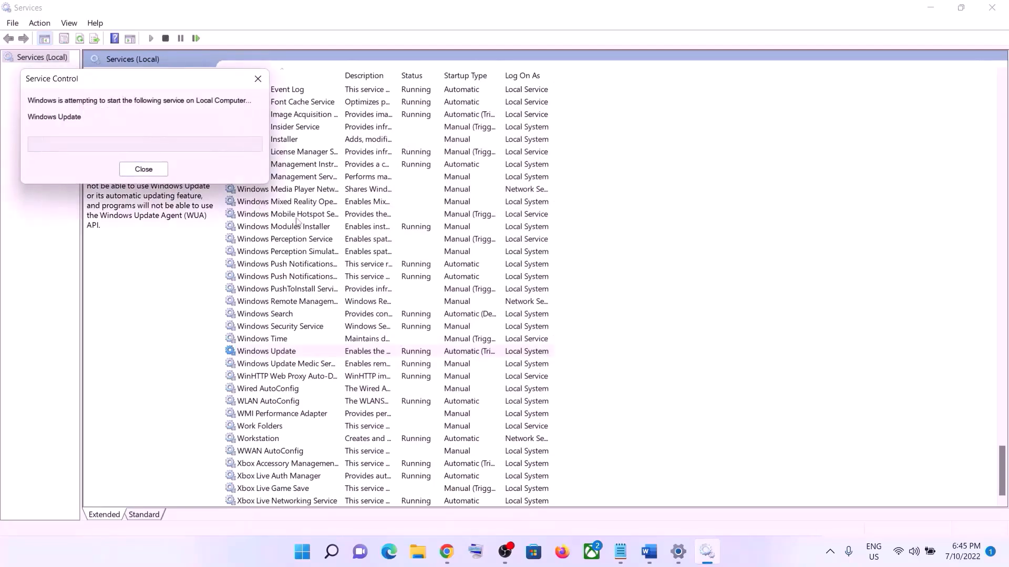
# - Widen the service name column to fit and open the properties of the Background Intelligent Transfer Service
pyautogui.click(327, 266)
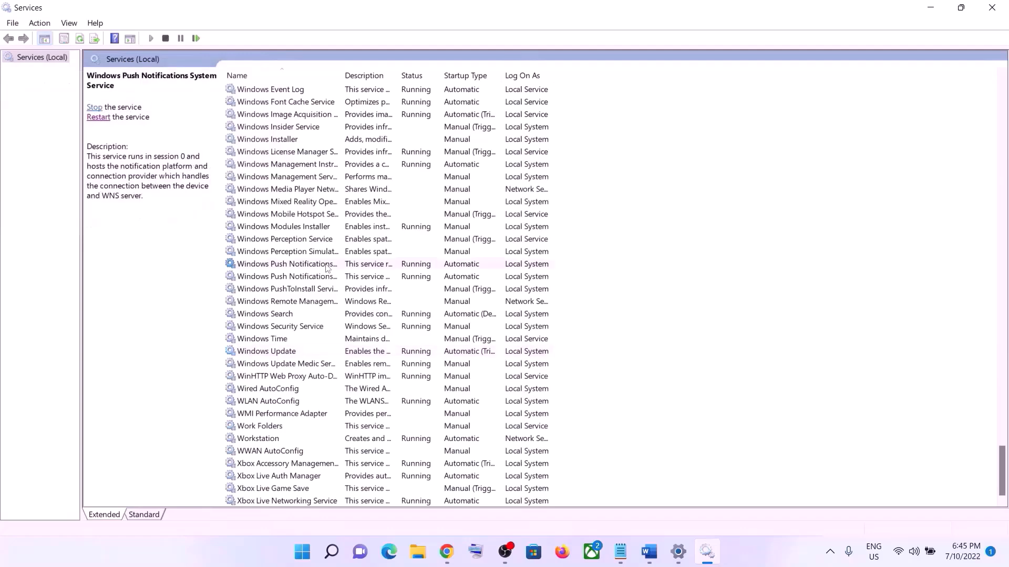
pyautogui.press('Home')
pyautogui.scroll(3, 327, 266)
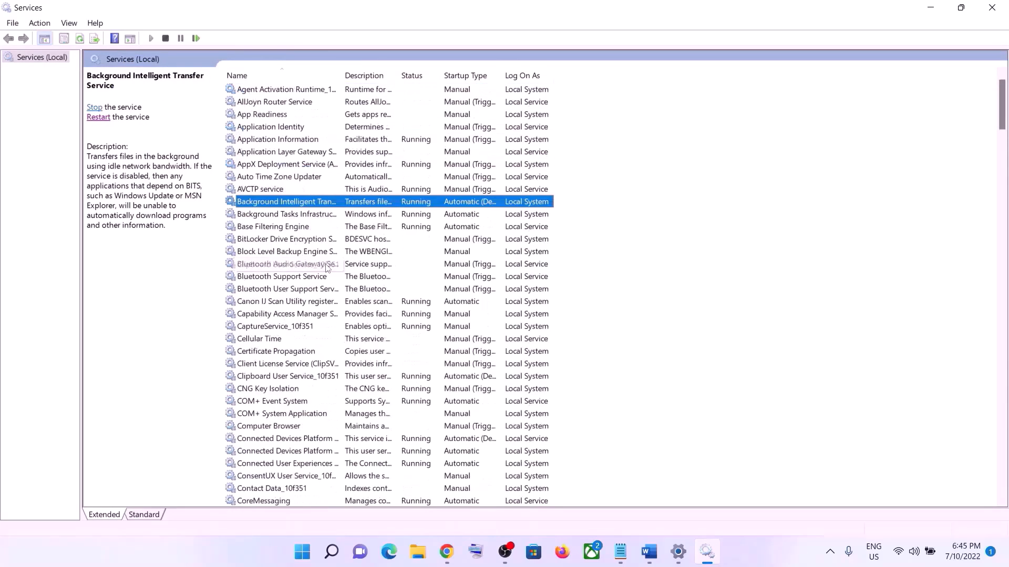
pyautogui.doubleClick(340, 74)
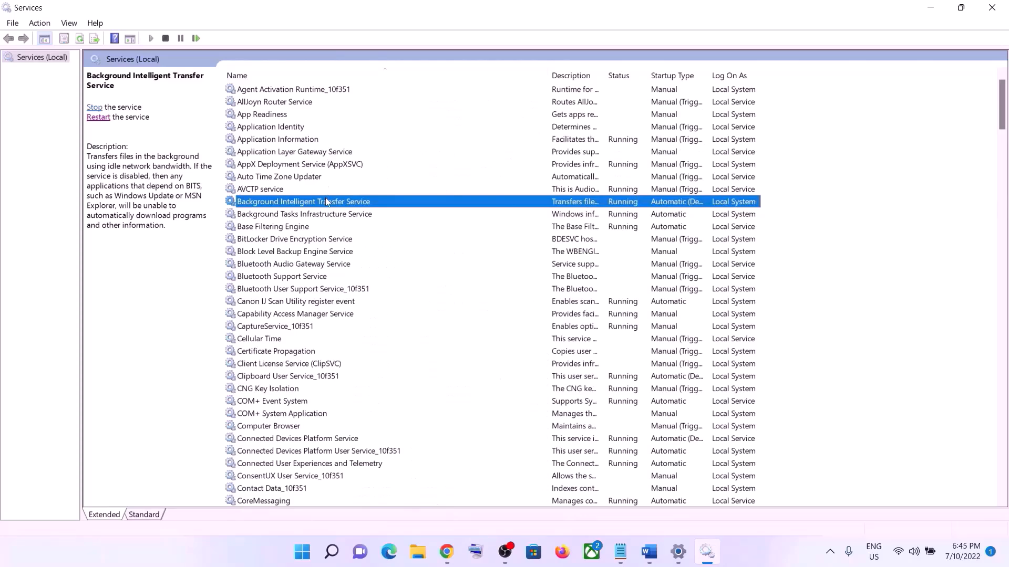
pyautogui.doubleClick(344, 203)
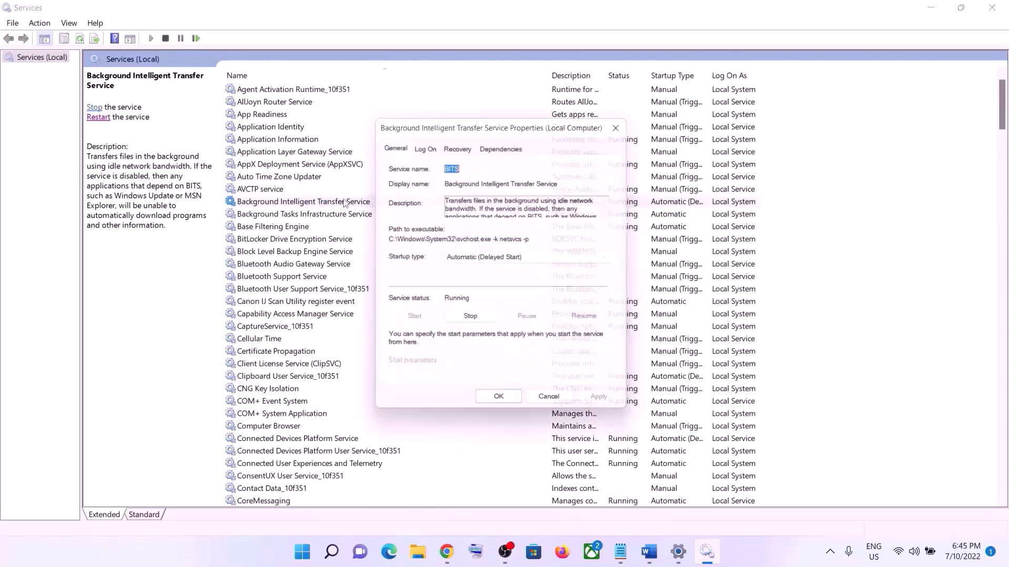
# - Set the Background Intelligent Transfer Service's startup type to Automatic, restart the service, and close Services
pyautogui.click(507, 260)
pyautogui.click(490, 280)
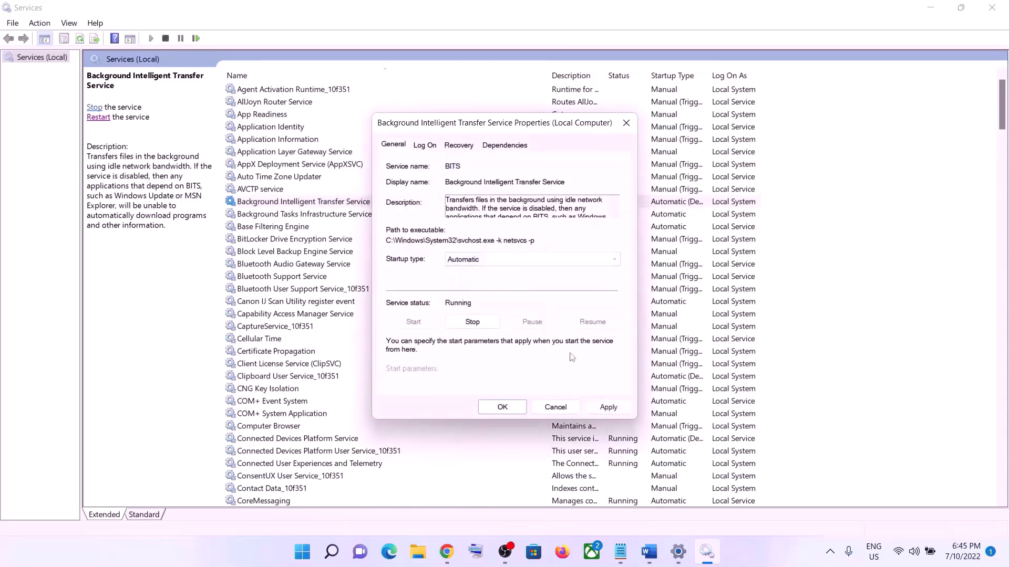
pyautogui.click(608, 408)
pyautogui.click(501, 407)
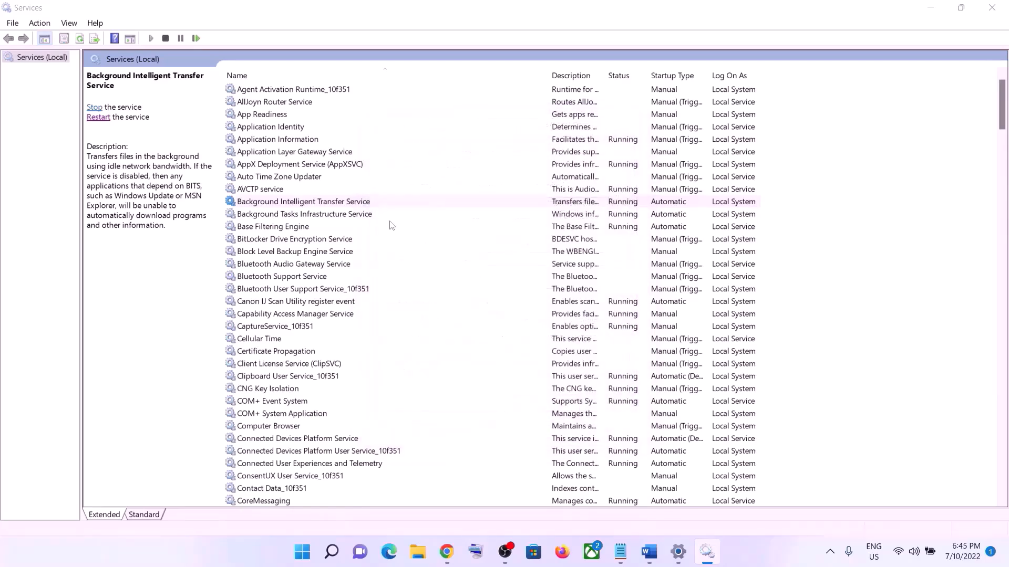
pyautogui.click(100, 117)
pyautogui.click(992, 7)
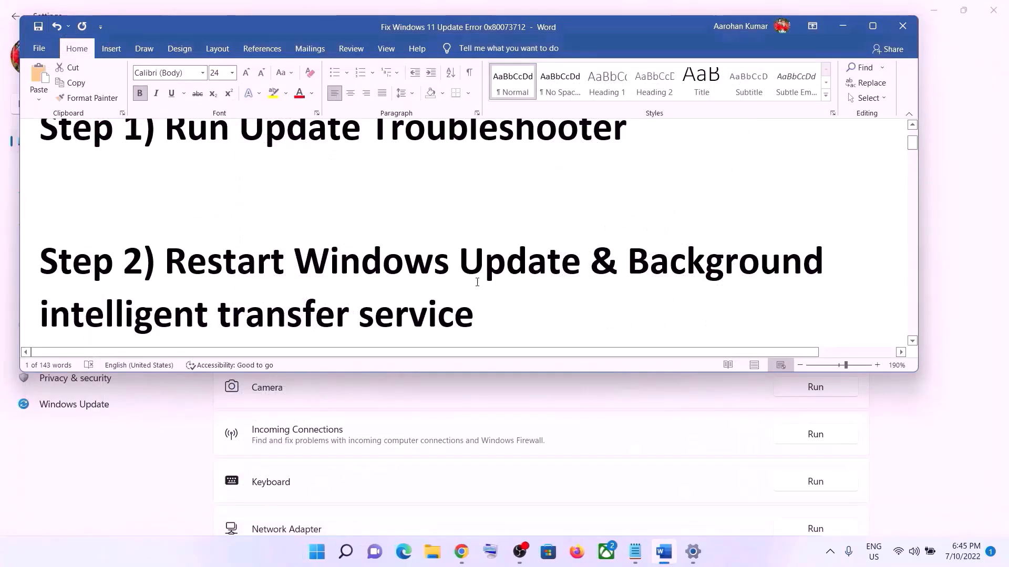
# - Copy the Windows 11 Installation Assistant download link from Step 3 of the Word document
pyautogui.scroll(-6, 477, 282)
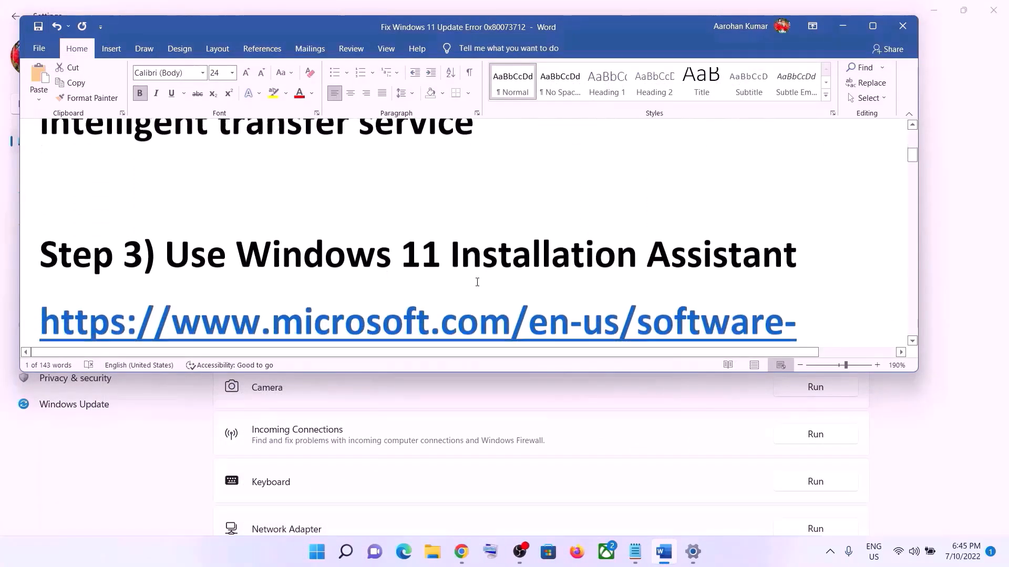
pyautogui.scroll(-3, 477, 282)
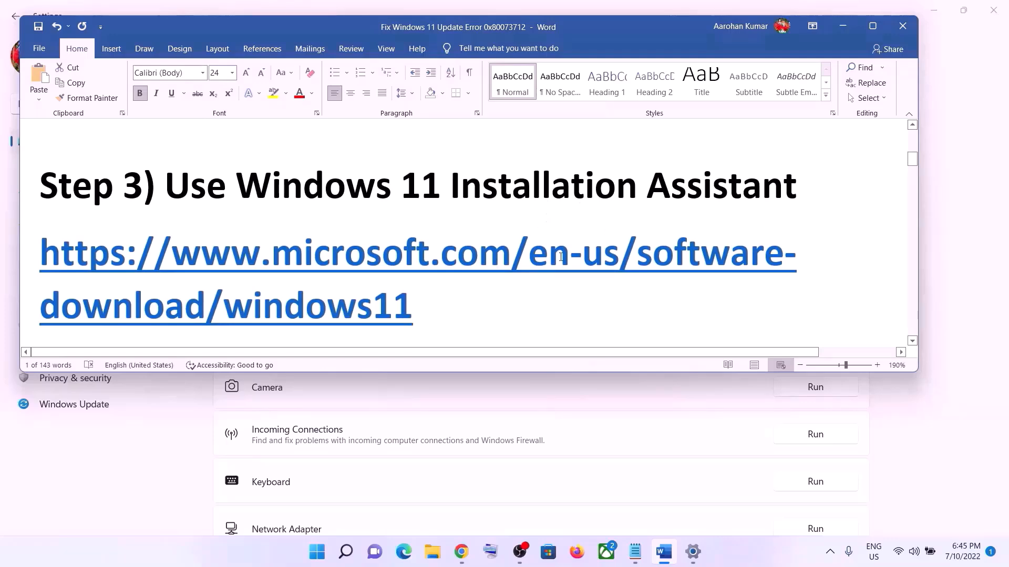
pyautogui.tripleClick(439, 300)
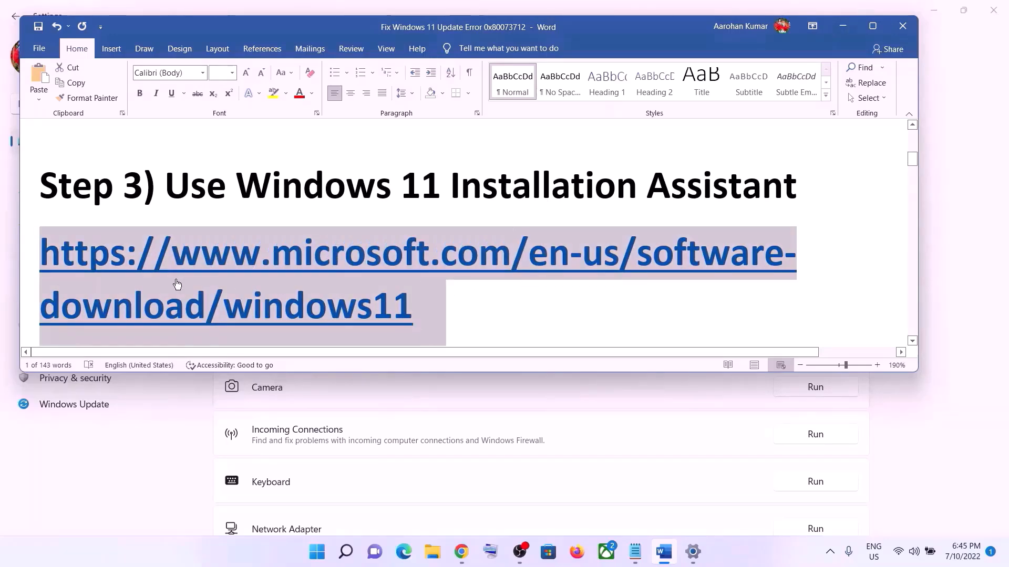
pyautogui.rightClick(348, 280)
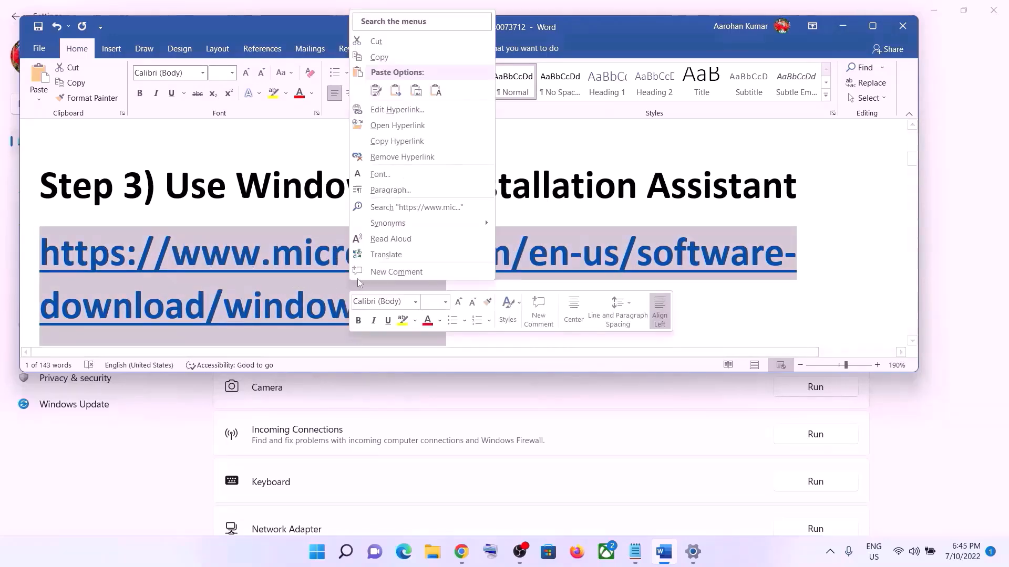
pyautogui.click(378, 57)
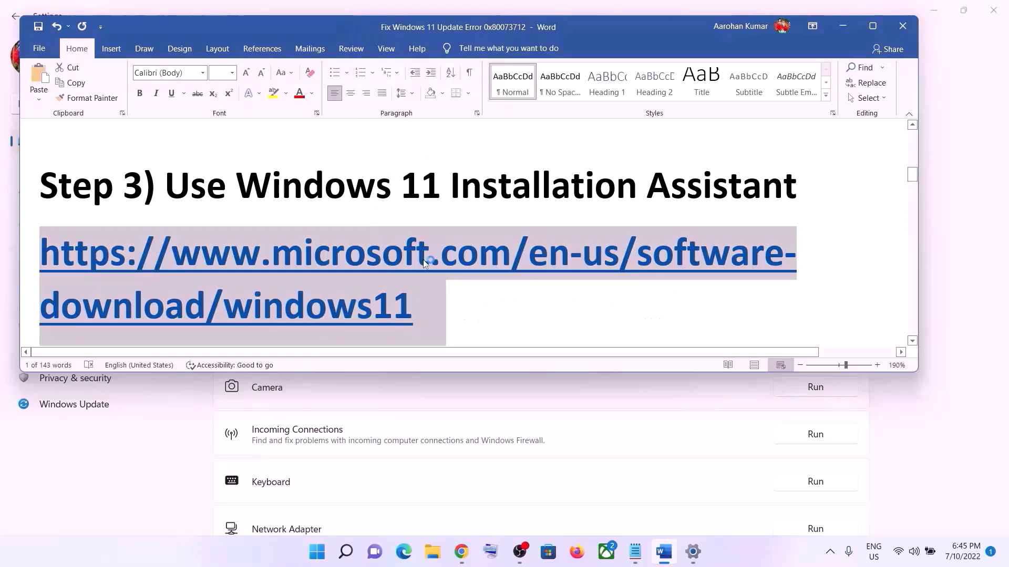
# - Switch to Chrome, download the Windows 11 Installation Assistant from the Download Windows 11 page, and run it, closing it when finished
pyautogui.click(461, 551)
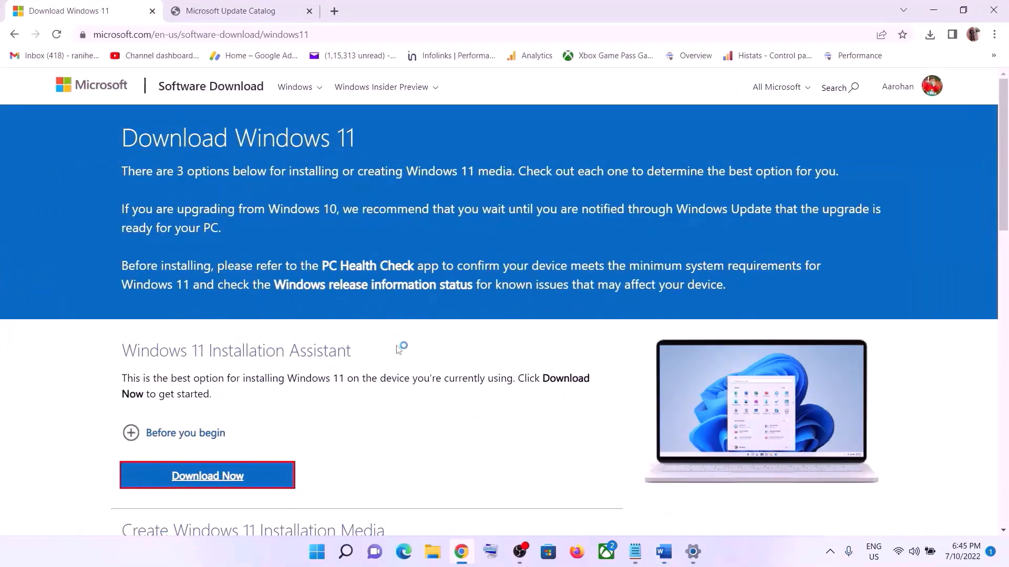
pyautogui.scroll(-1, 398, 349)
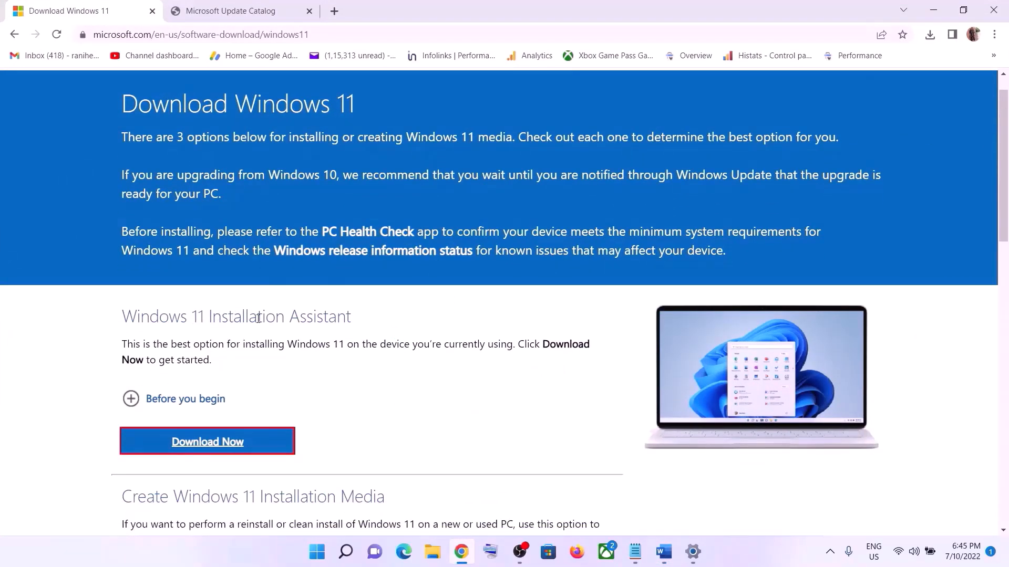
pyautogui.click(271, 430)
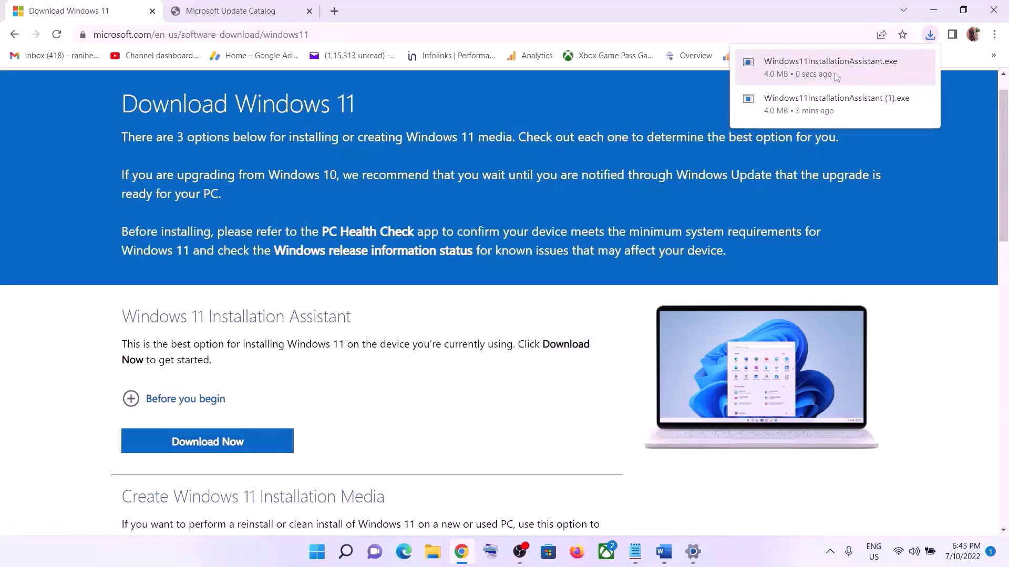
pyautogui.click(815, 75)
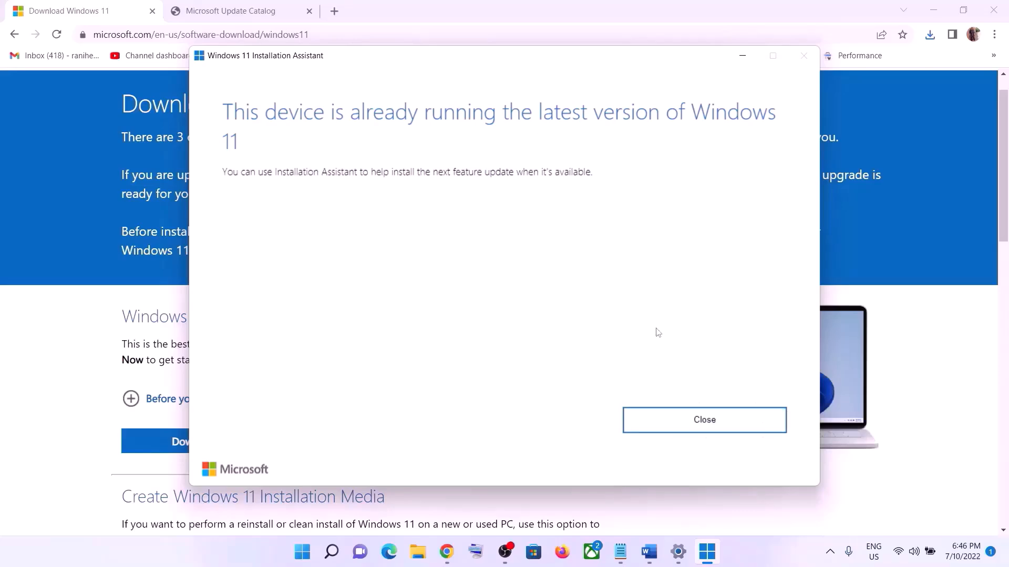
pyautogui.click(707, 418)
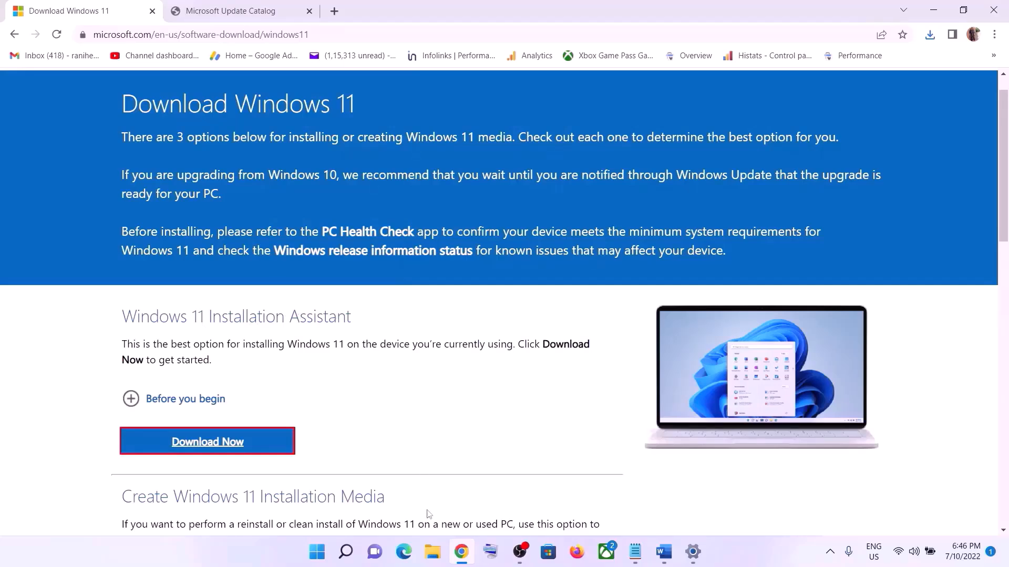
# - Switch to File Explorer and open the compatibility properties of the Windows11InstallationAssistant file in the Downloads folder
pyautogui.click(432, 551)
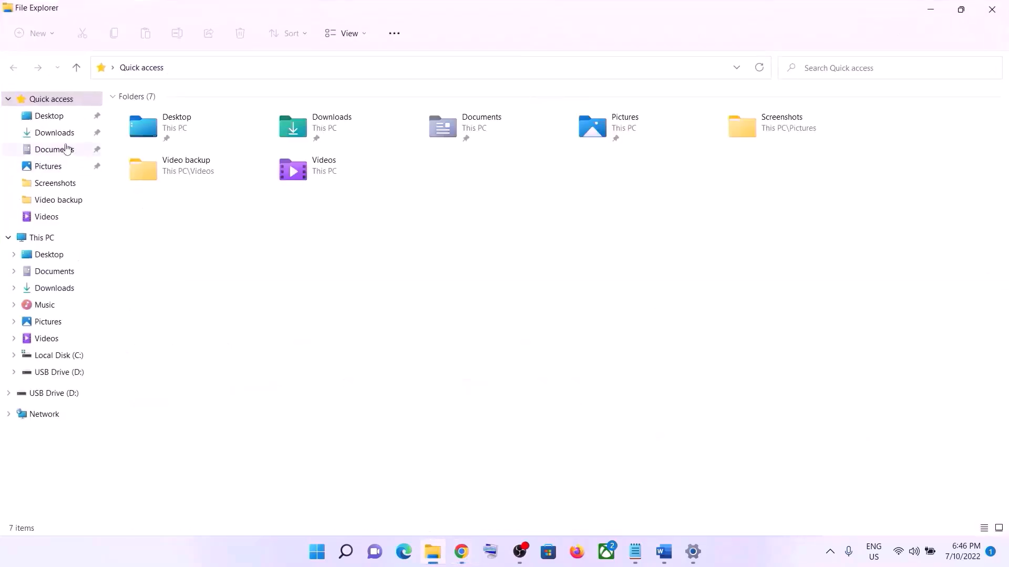
pyautogui.click(63, 133)
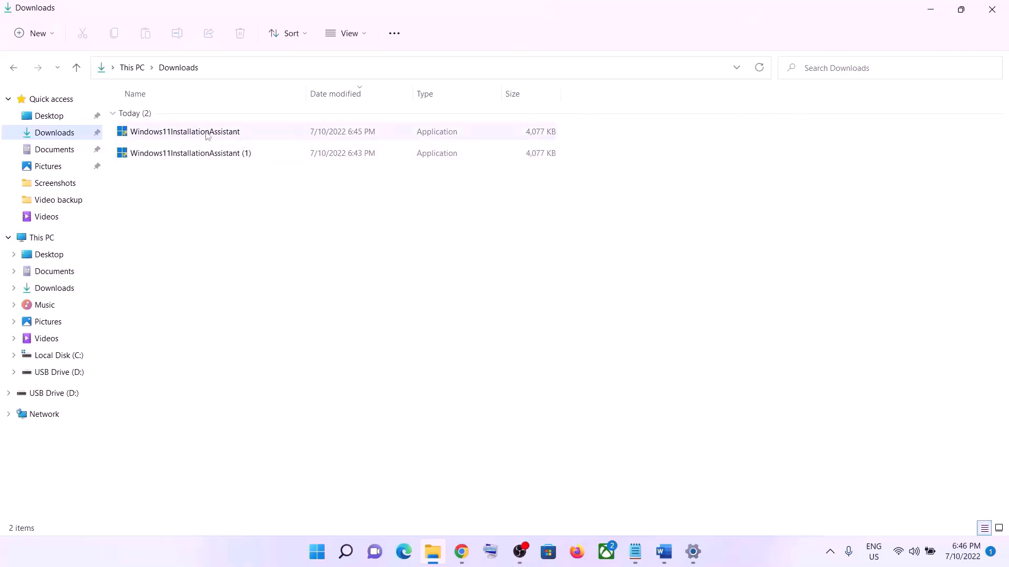
pyautogui.click(192, 132)
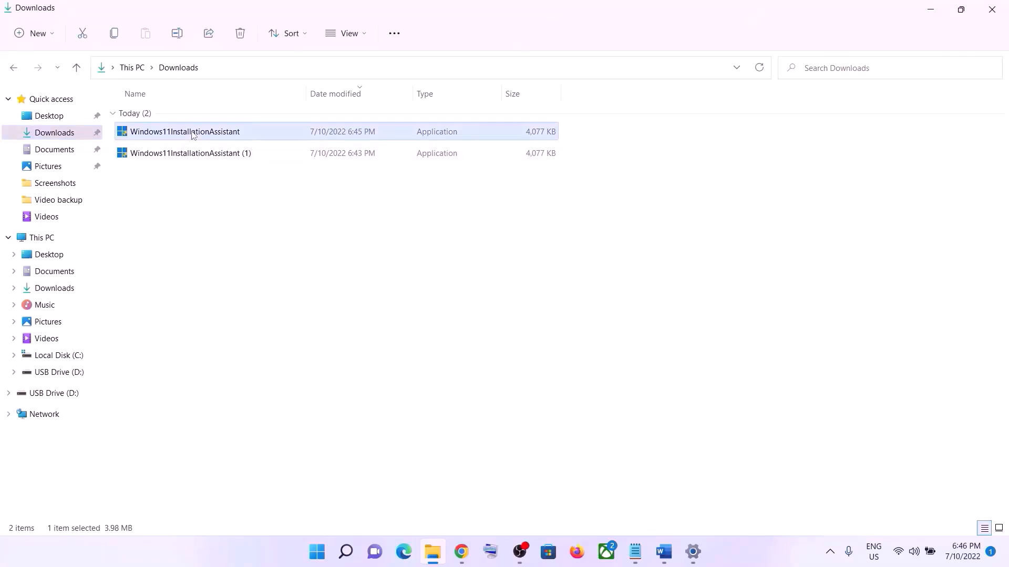
pyautogui.rightClick(193, 135)
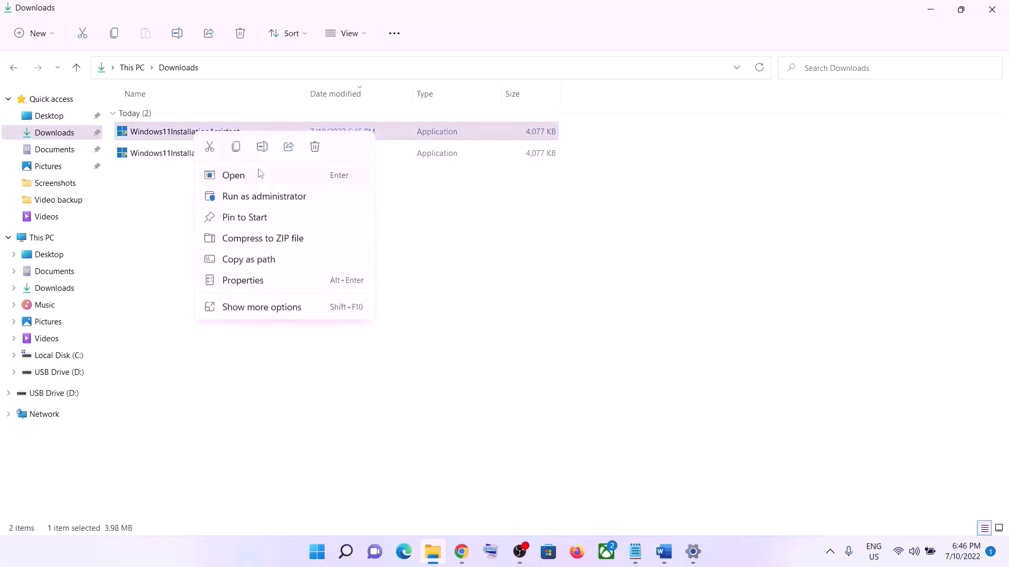
pyautogui.click(243, 281)
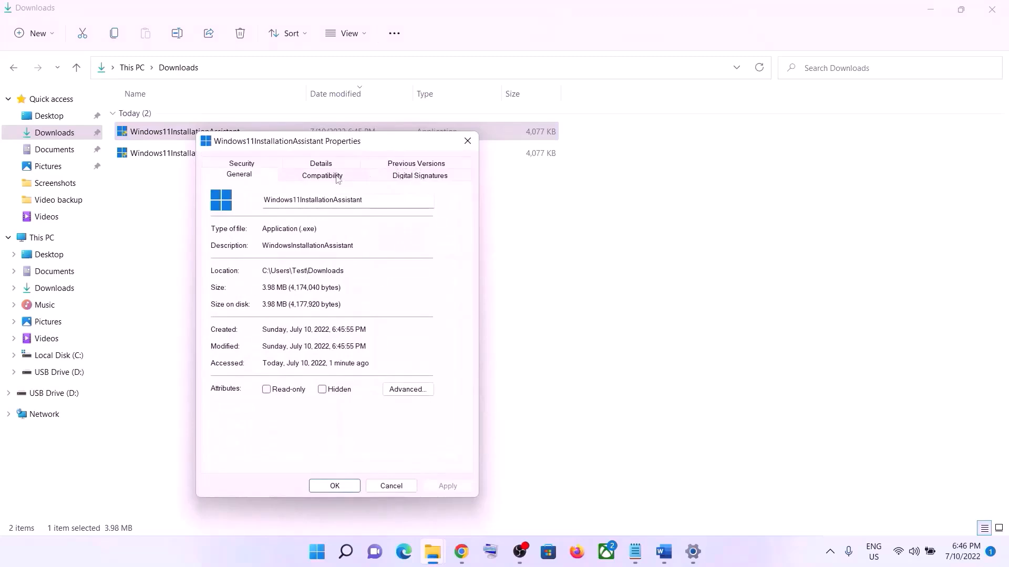
pyautogui.click(339, 178)
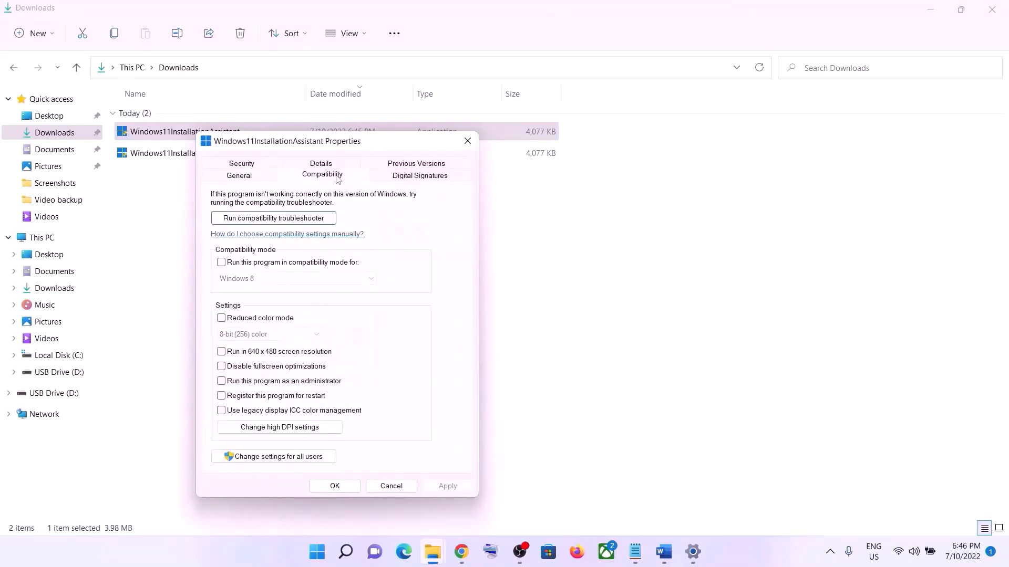
# - Set Windows11InstallationAssistant to run in compatibility mode for Windows 7, apply the change, and minimize File Explorer
pyautogui.click(221, 263)
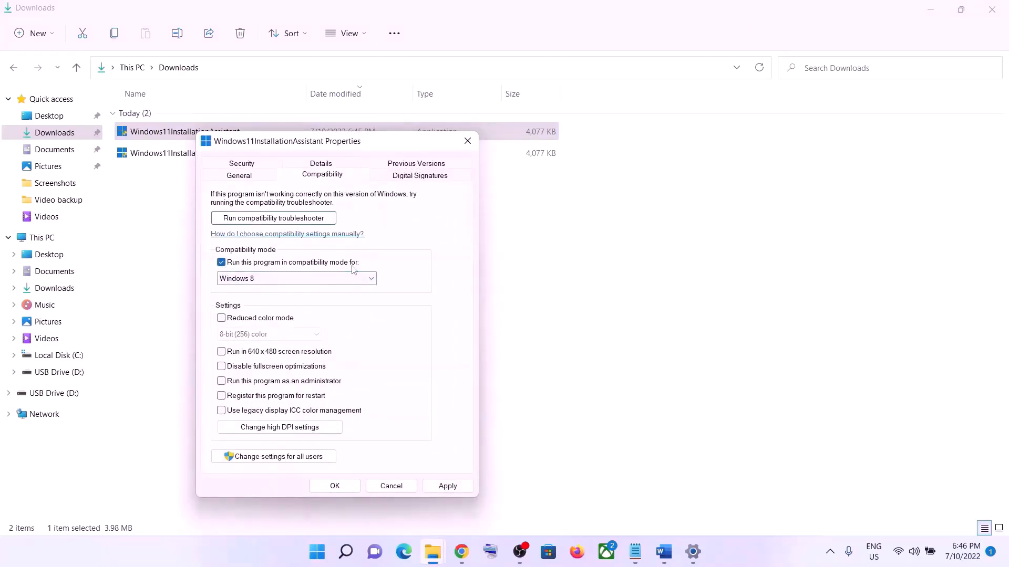
pyautogui.click(340, 279)
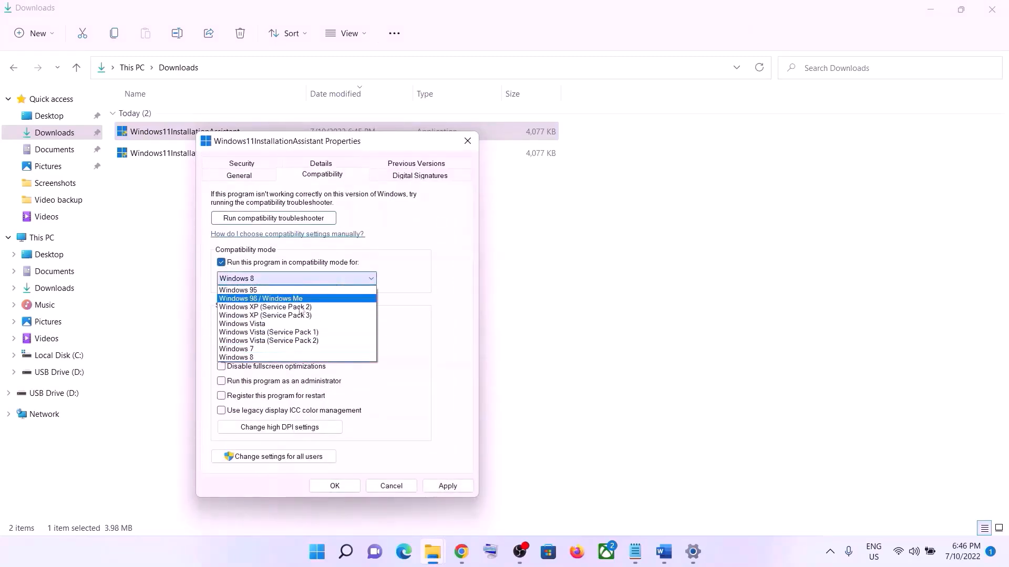
pyautogui.click(252, 350)
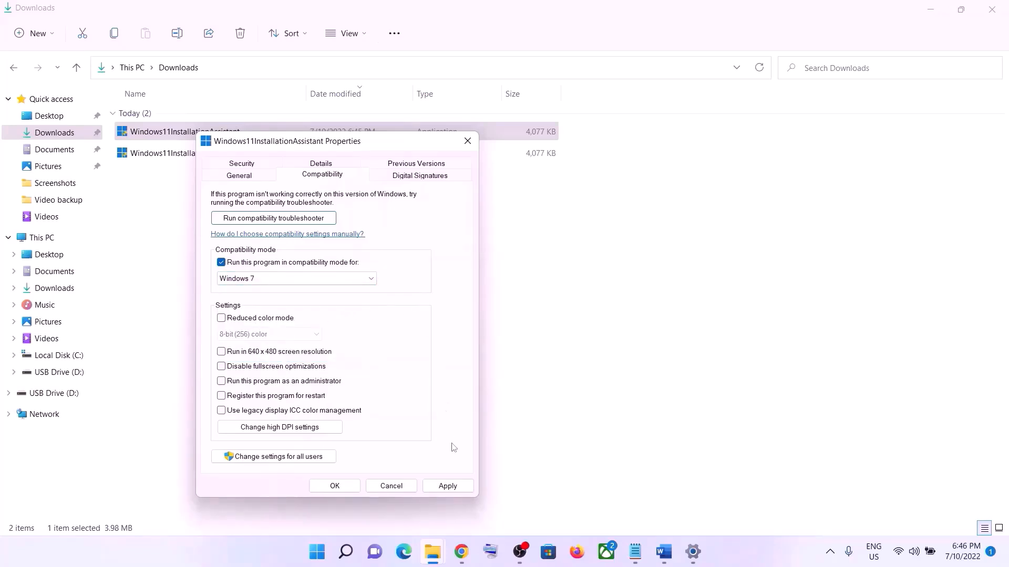
pyautogui.click(444, 485)
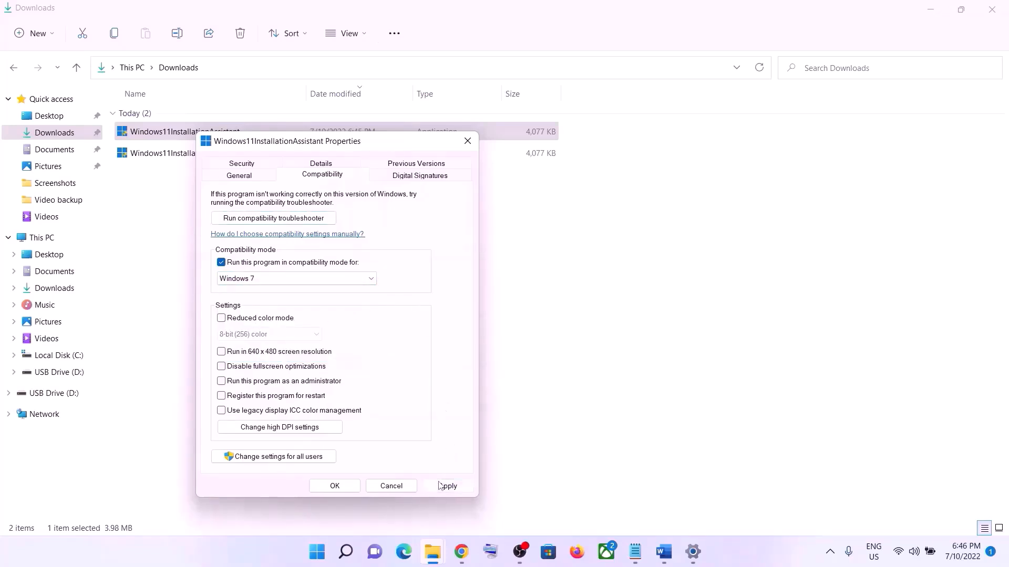
pyautogui.click(347, 484)
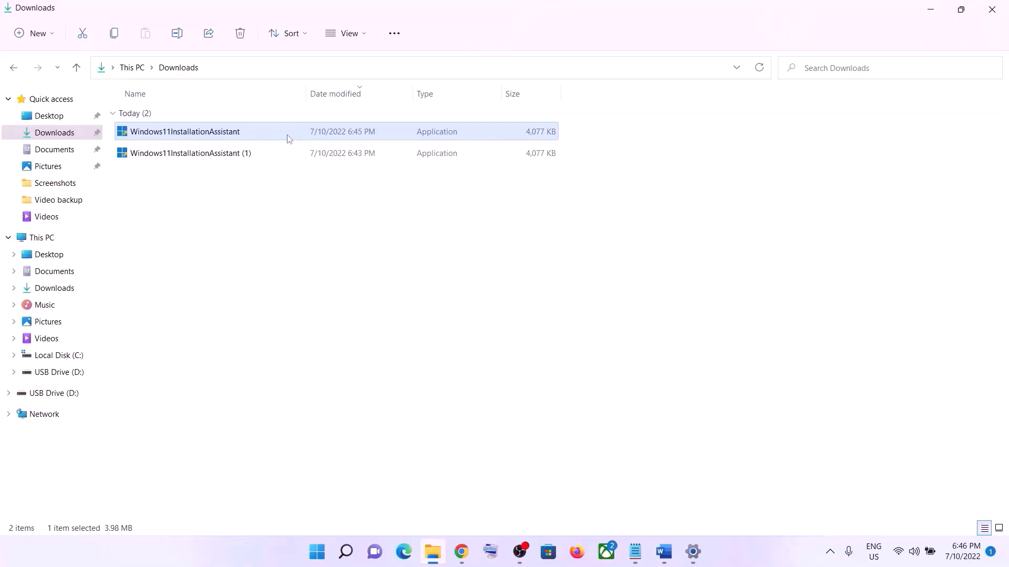
pyautogui.click(940, 14)
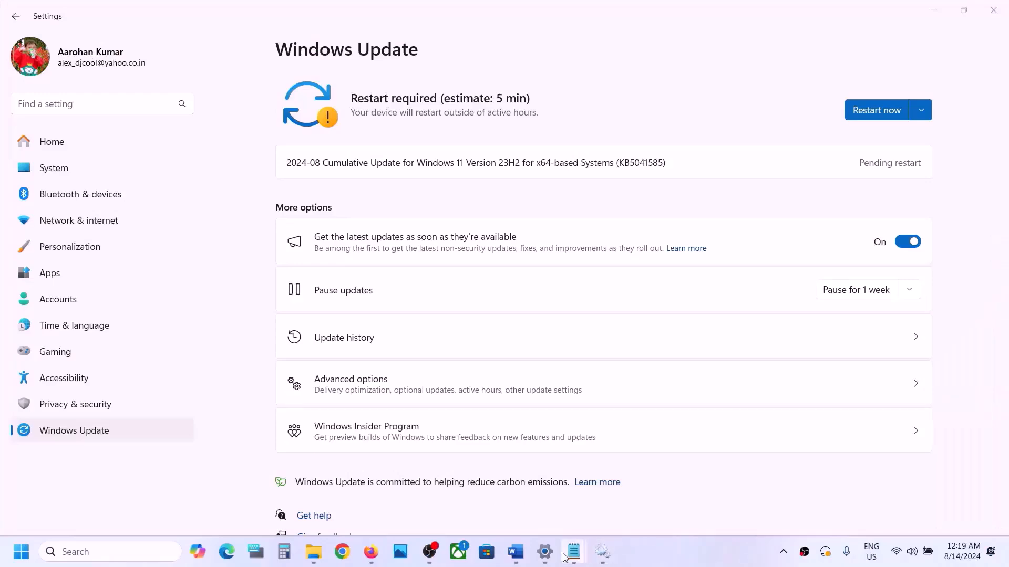
# - Copy the Microsoft Update Catalog link from Step 4 of the Word document and open it in Chrome
pyautogui.click(513, 558)
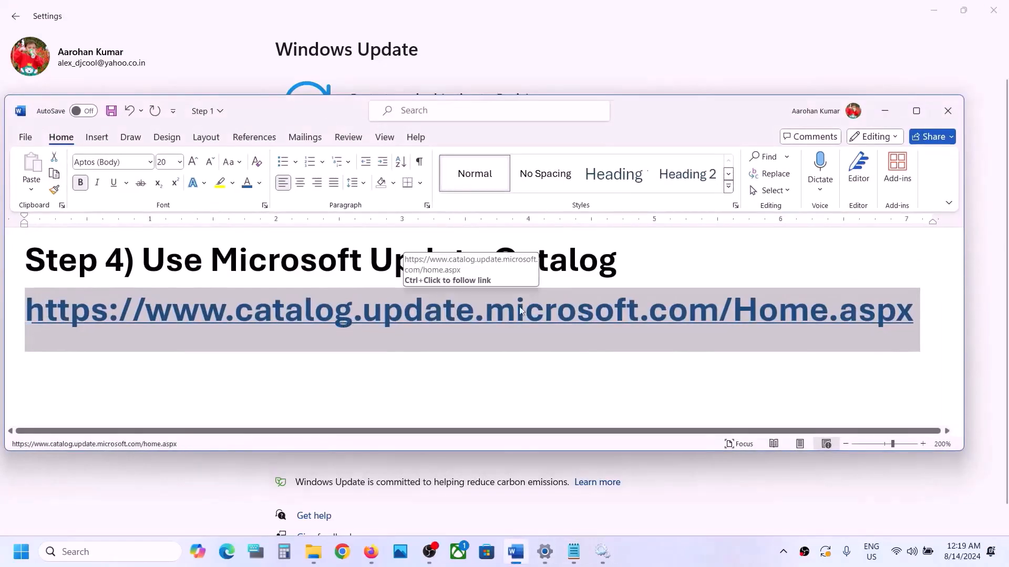
pyautogui.rightClick(505, 311)
pyautogui.click(563, 248)
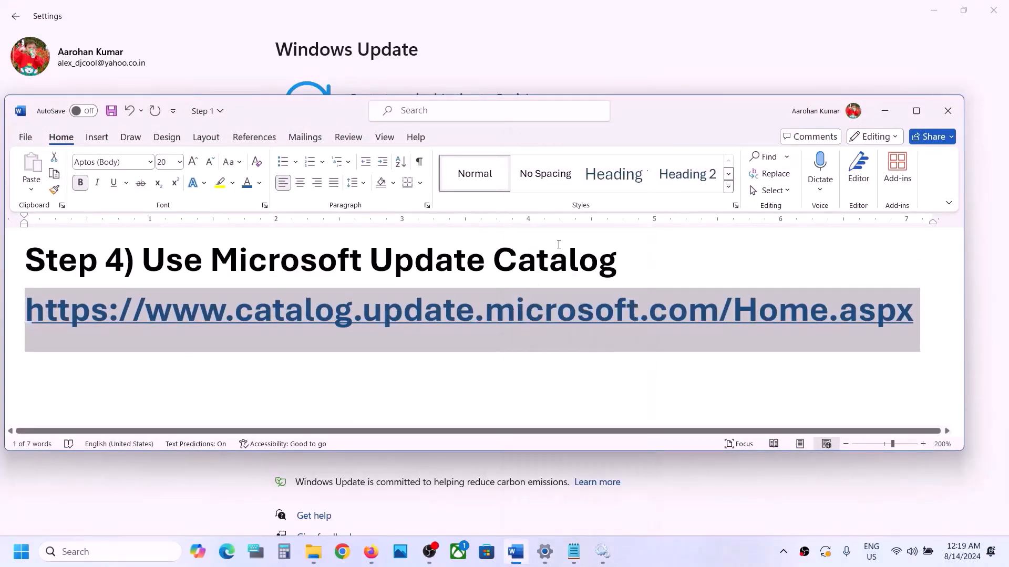
pyautogui.click(343, 554)
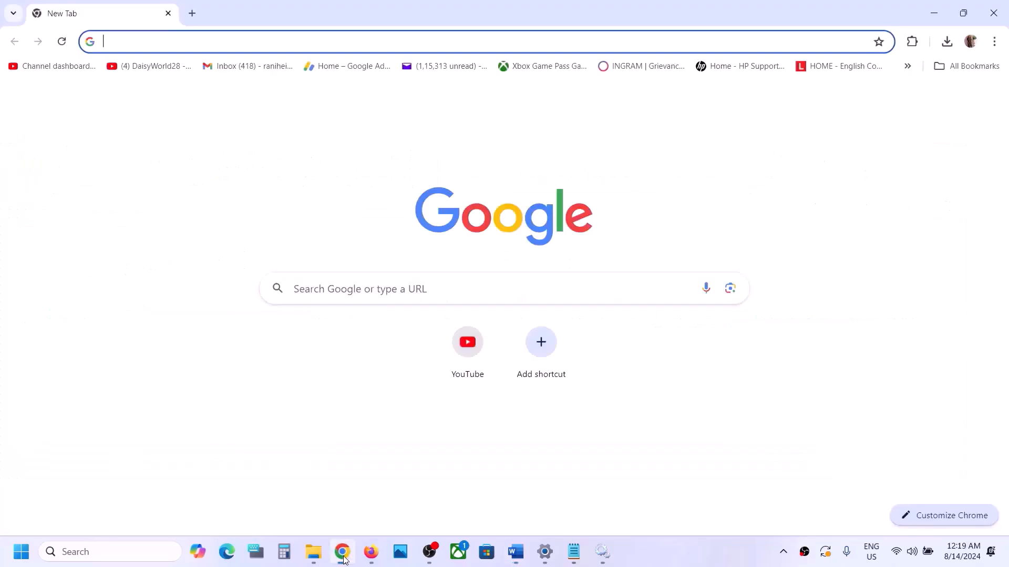
pyautogui.hotkey('ctrl', 'v')
pyautogui.press('Return')
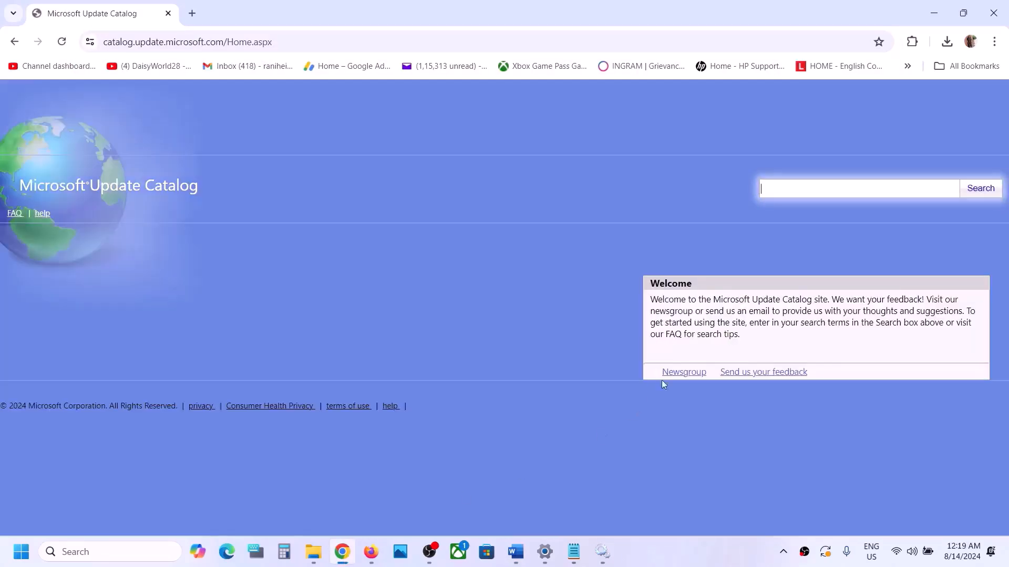
# - Copy the pending cumulative update's KB number from Windows Update settings and search the Microsoft Update Catalog for KB5041585
pyautogui.click(545, 552)
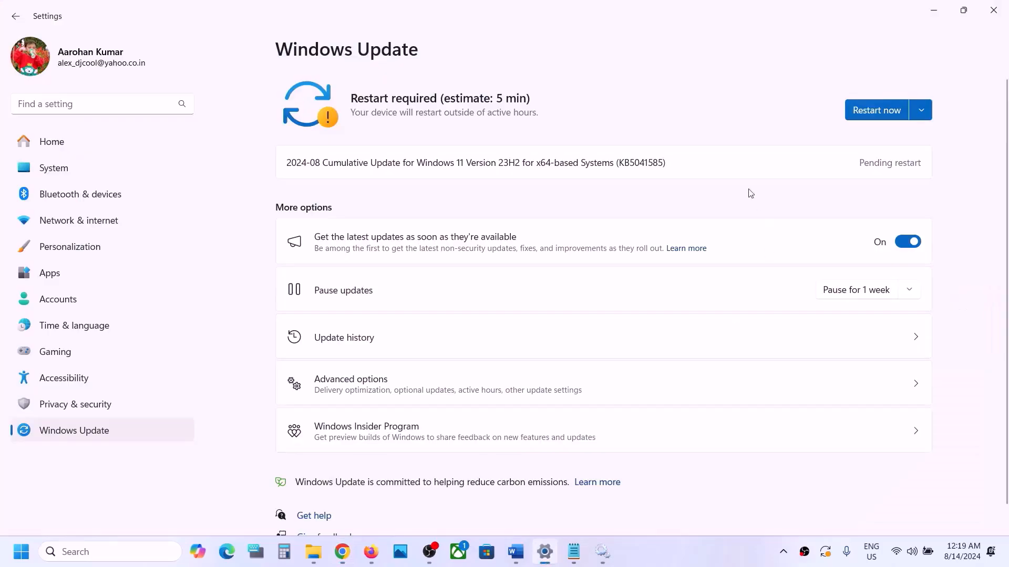
pyautogui.doubleClick(640, 163)
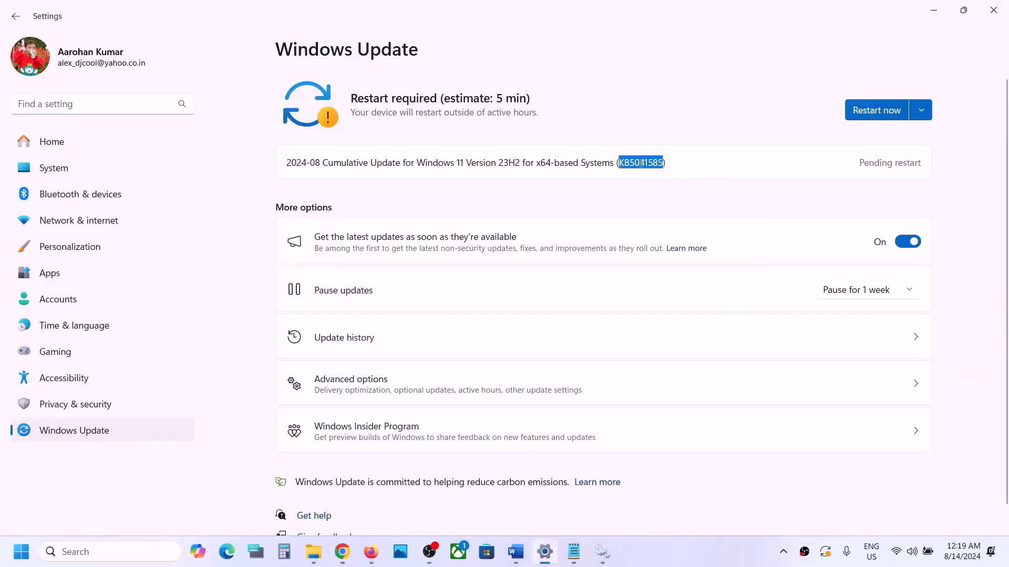
pyautogui.click(933, 12)
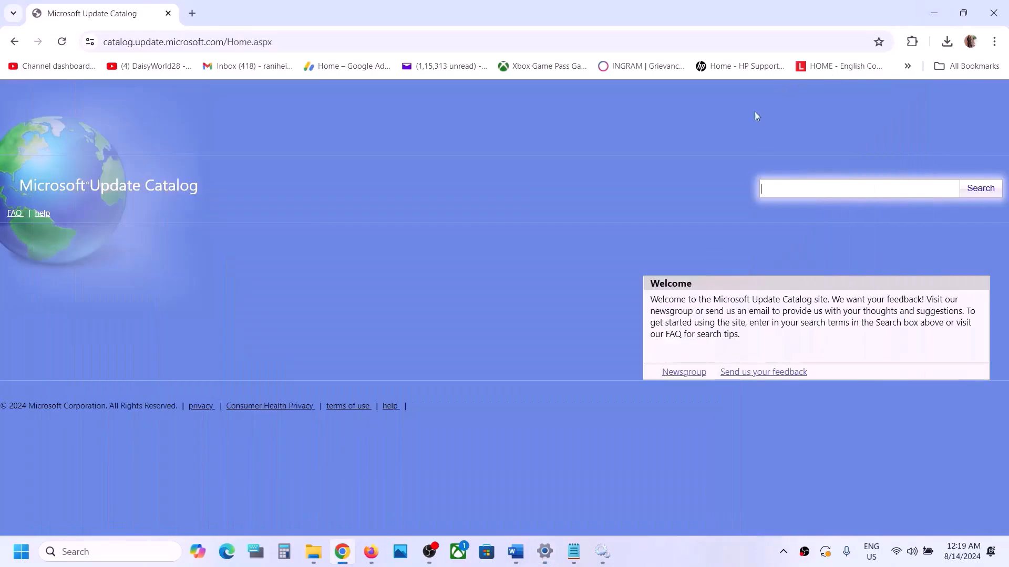
pyautogui.click(844, 192)
pyautogui.hotkey('ctrl', 'v')
pyautogui.click(979, 189)
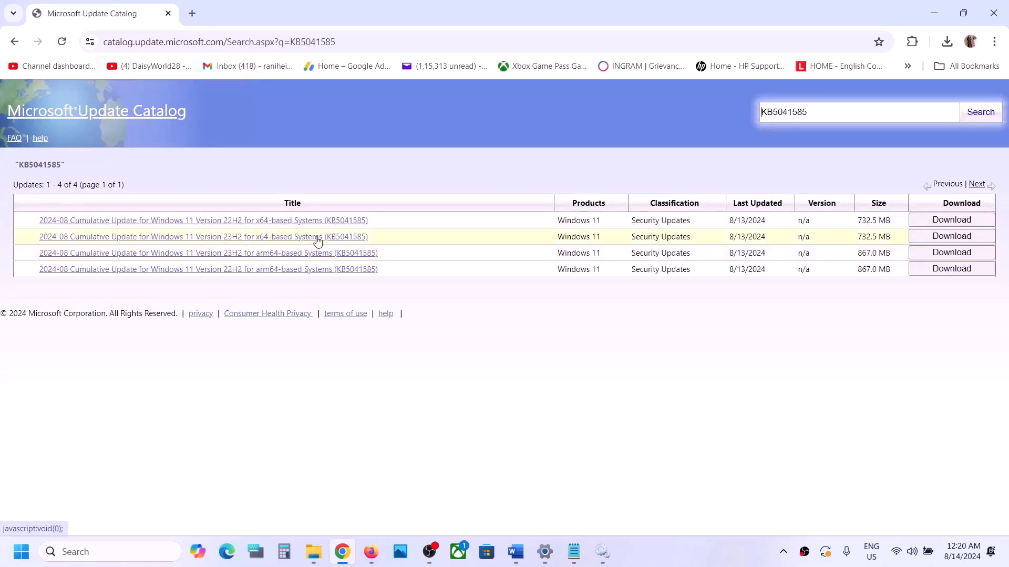
# - Run winver to check the installed Windows version, and close the About Windows window
pyautogui.click(102, 551)
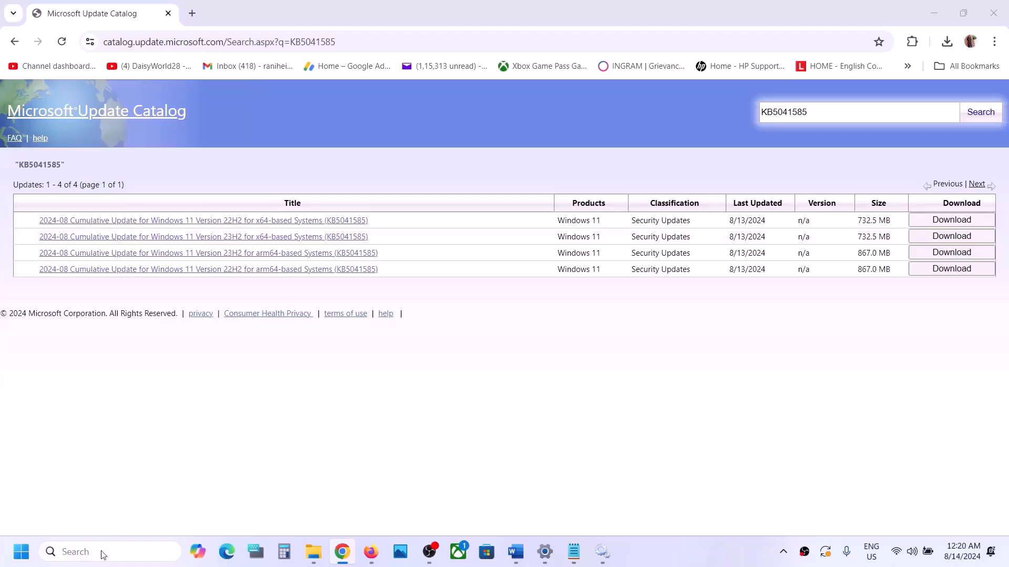
pyautogui.write('winver')
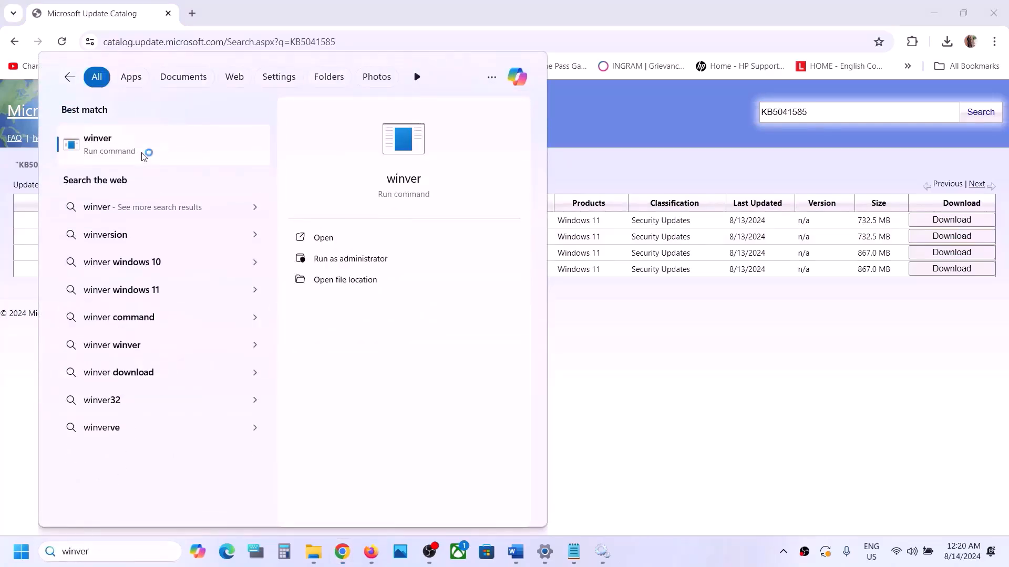
pyautogui.moveTo(192, 38); pyautogui.dragTo(487, 243)
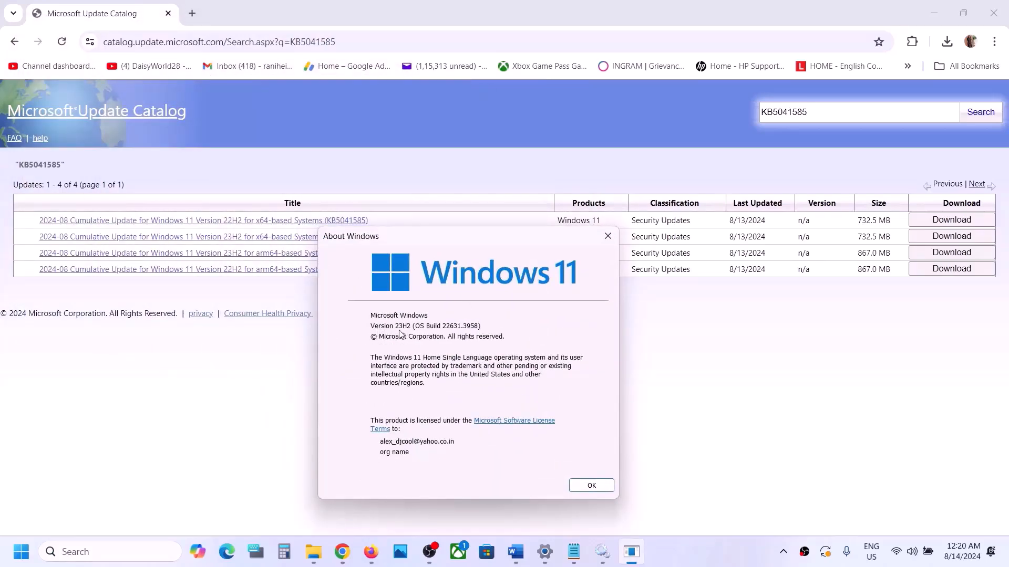
pyautogui.click(608, 236)
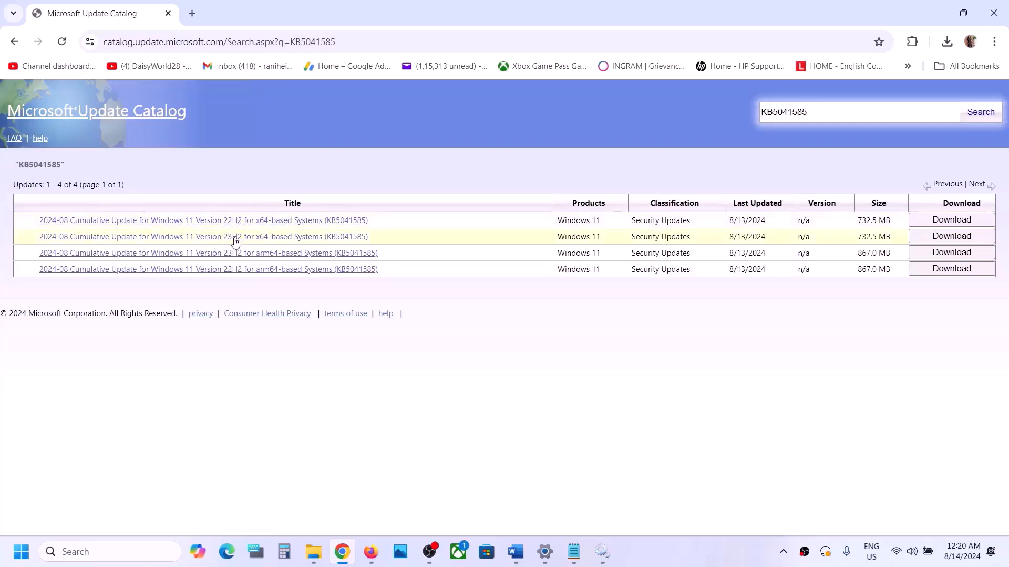
# - Check the PC's system type on the System About page in Settings, and minimize Settings
pyautogui.click(26, 562)
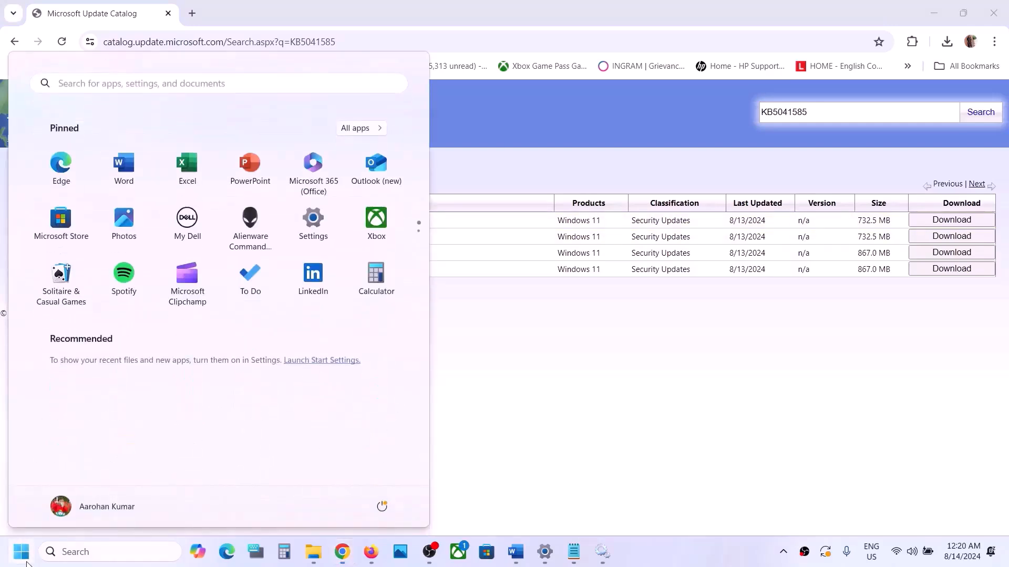
pyautogui.press('super+i')
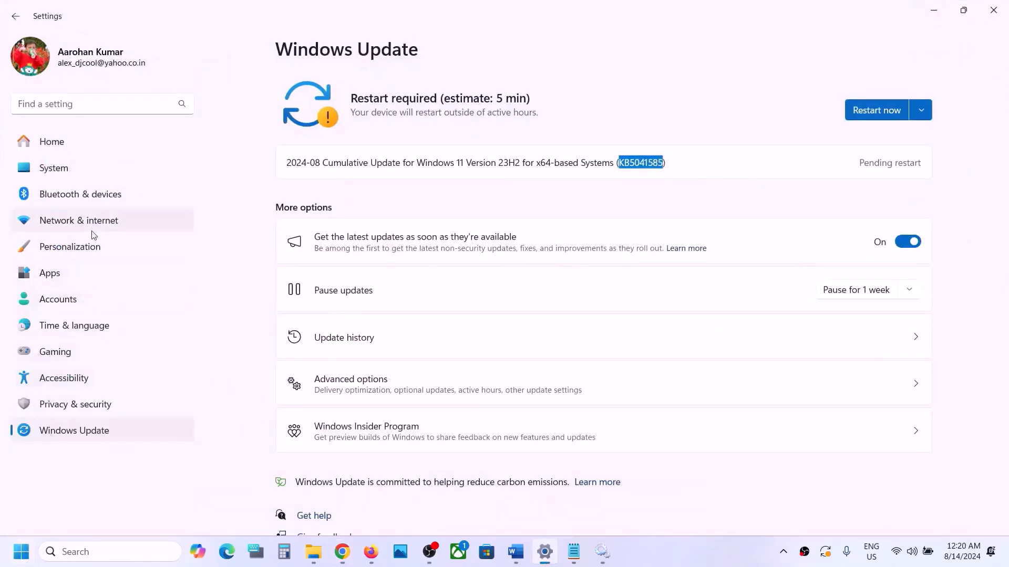
pyautogui.click(62, 171)
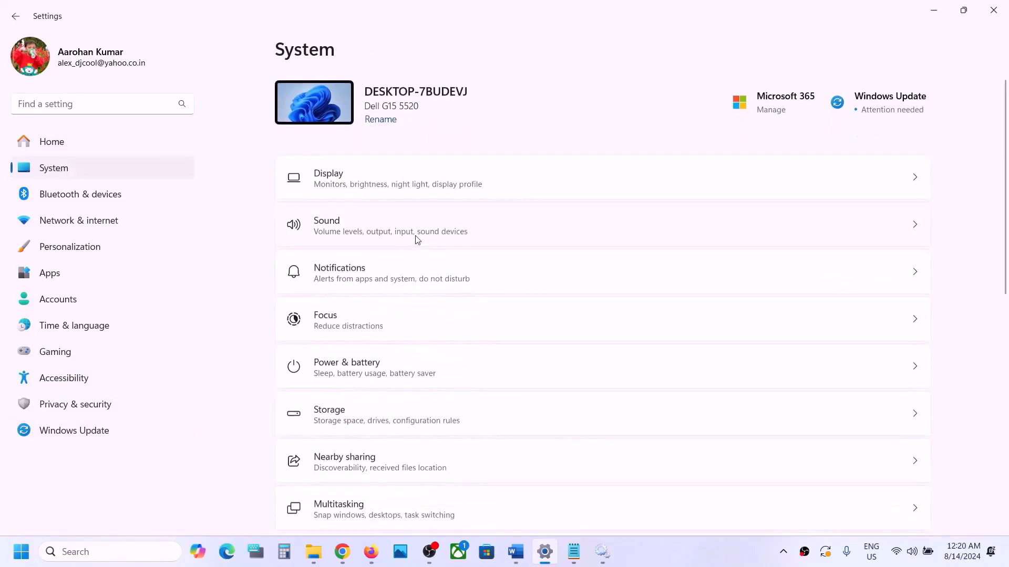
pyautogui.scroll(-10, 389, 368)
pyautogui.click(357, 428)
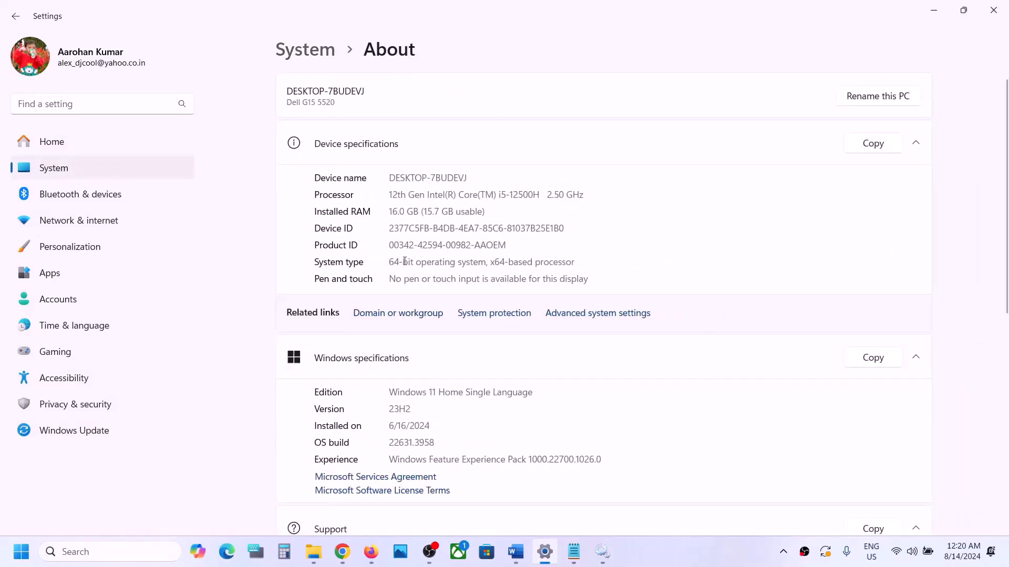
pyautogui.moveTo(404, 261); pyautogui.dragTo(562, 262)
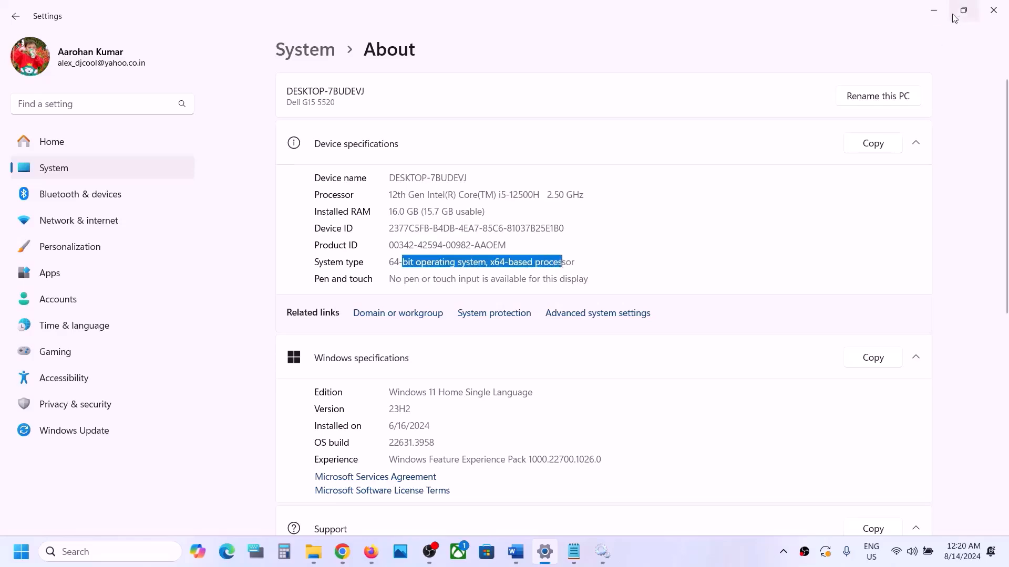
pyautogui.click(933, 10)
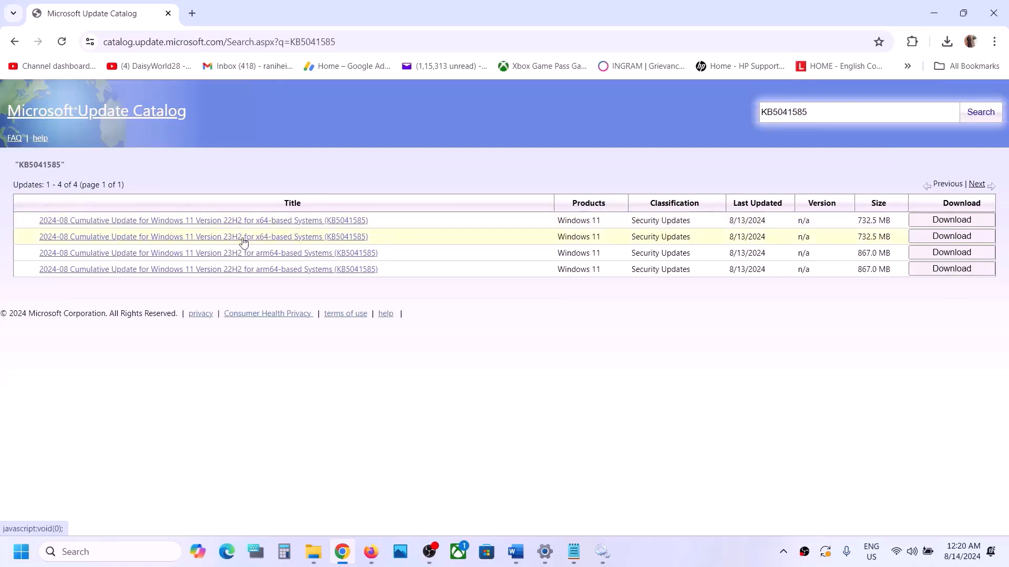
# - Download the .msu file of the 2024-08 Cumulative Update for Windows 11 Version 23H2 for x64-based Systems and check its download progress
pyautogui.click(937, 241)
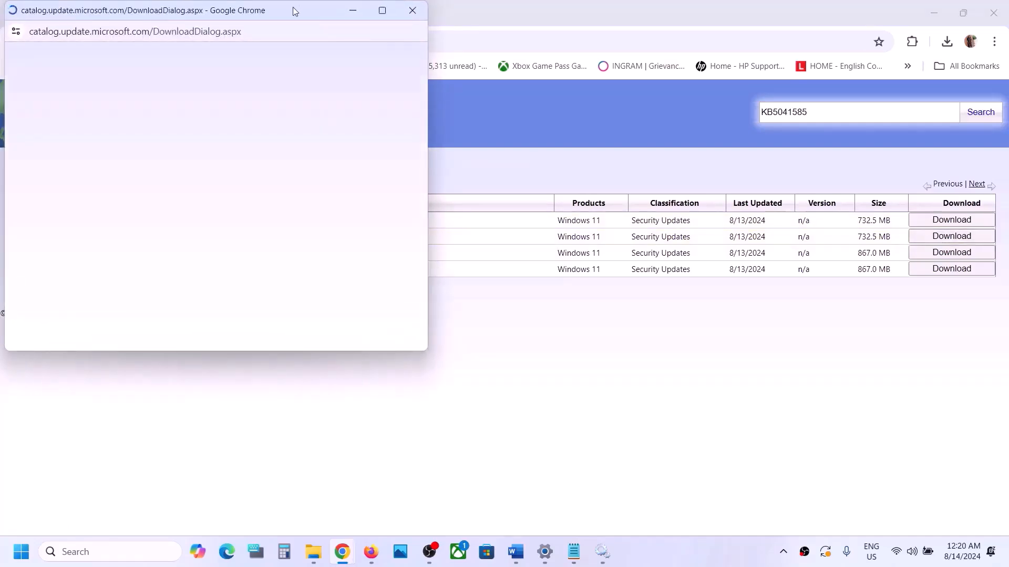
pyautogui.moveTo(292, 9); pyautogui.dragTo(534, 125)
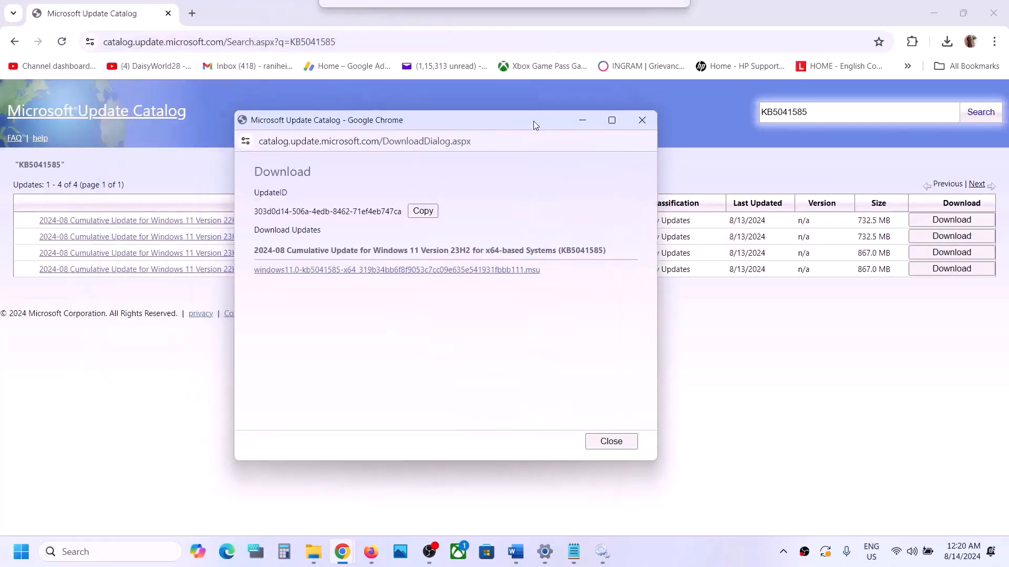
pyautogui.click(420, 270)
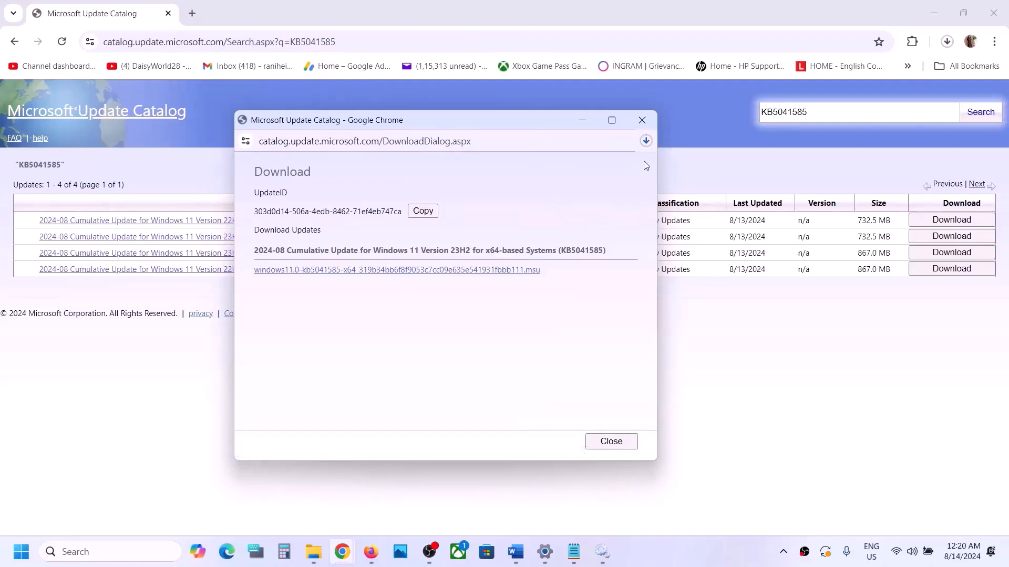
pyautogui.click(646, 142)
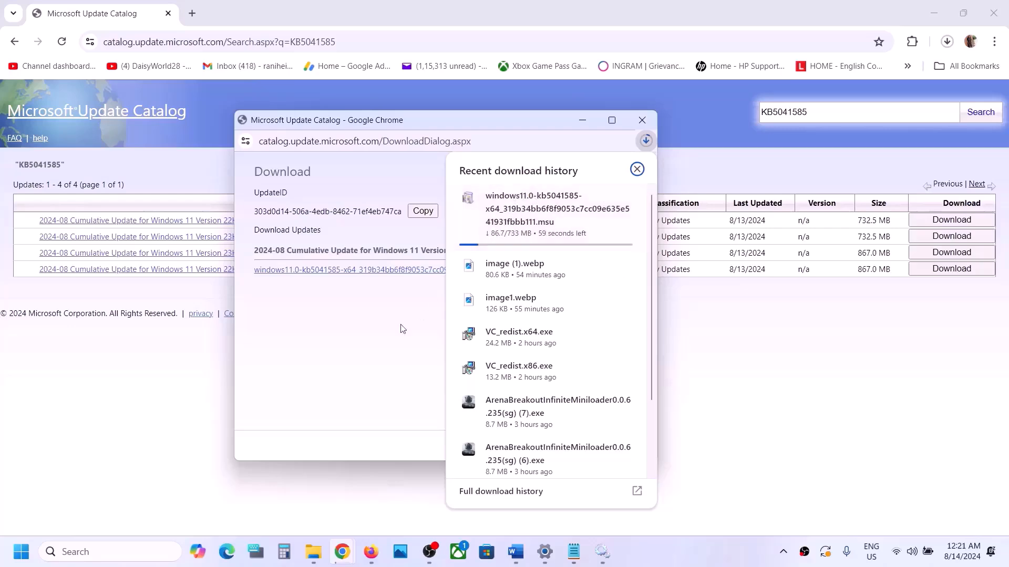
pyautogui.click(387, 339)
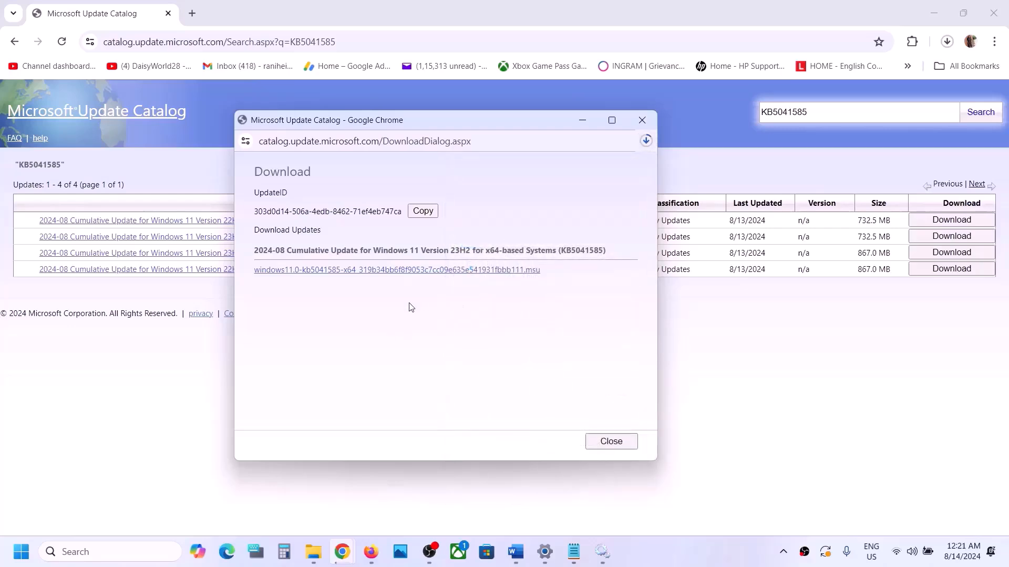
# - Switch to the Word document and copy all the Step 5 commands for resetting Windows Update components, from SC config trustedinstaller to net start appidsvc
pyautogui.click(697, 367)
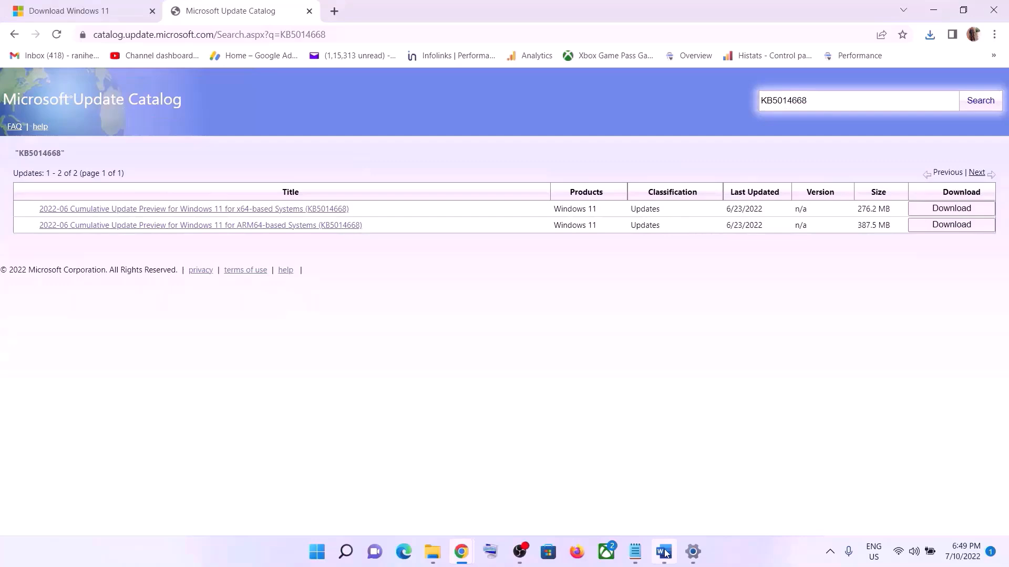
pyautogui.click(663, 552)
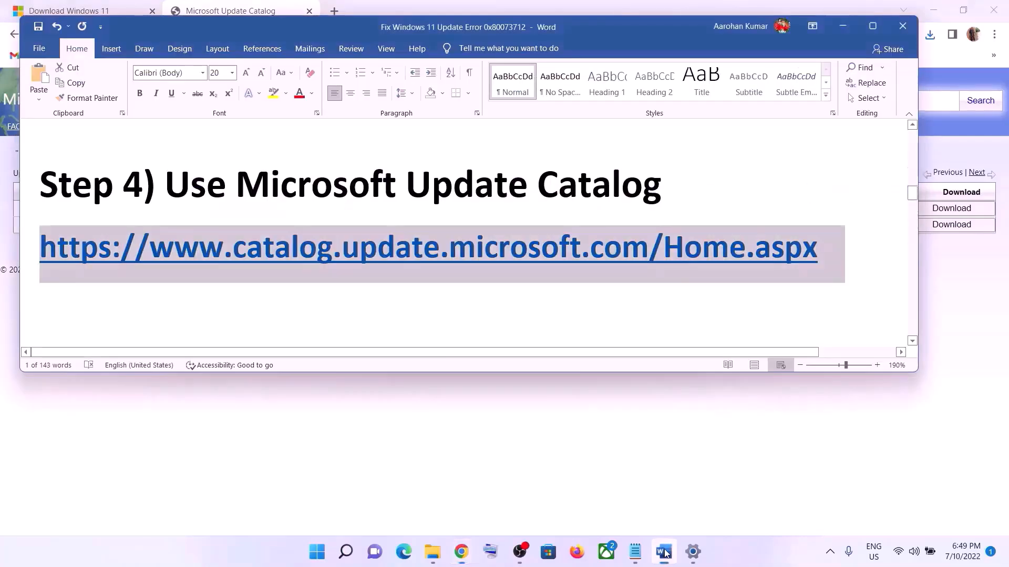
pyautogui.scroll(-5, 542, 245)
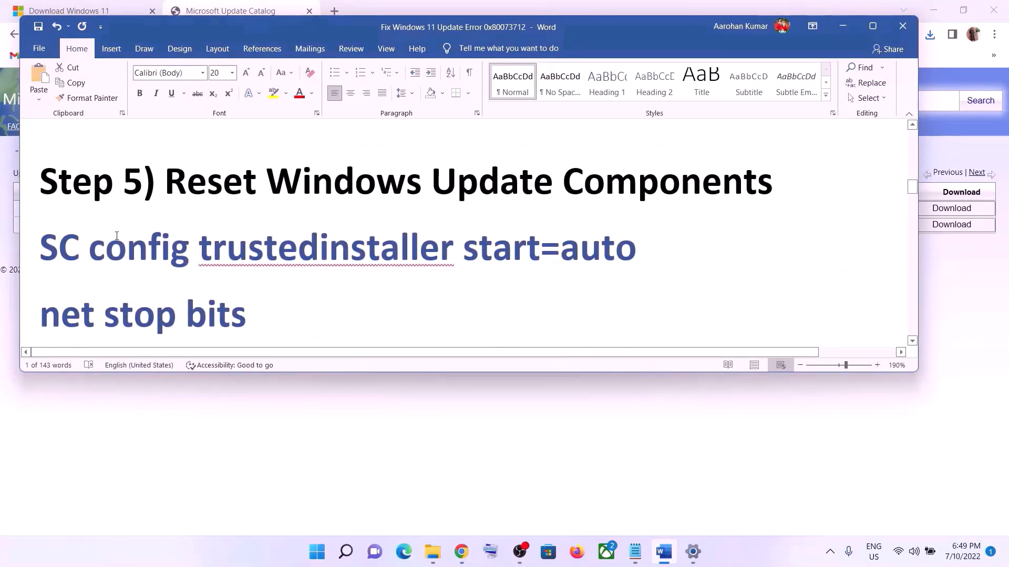
pyautogui.moveTo(41, 244); pyautogui.dragTo(319, 286)
pyautogui.rightClick(239, 215)
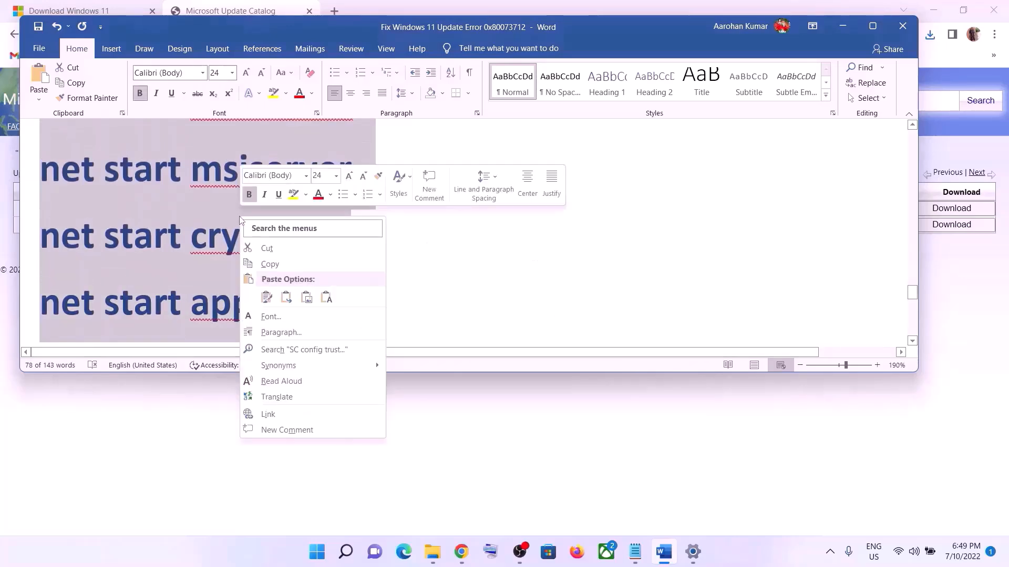
pyautogui.click(274, 263)
# - Open Notepad and paste the copied Windows Update reset commands into the blank file
pyautogui.click(315, 552)
pyautogui.write('note')
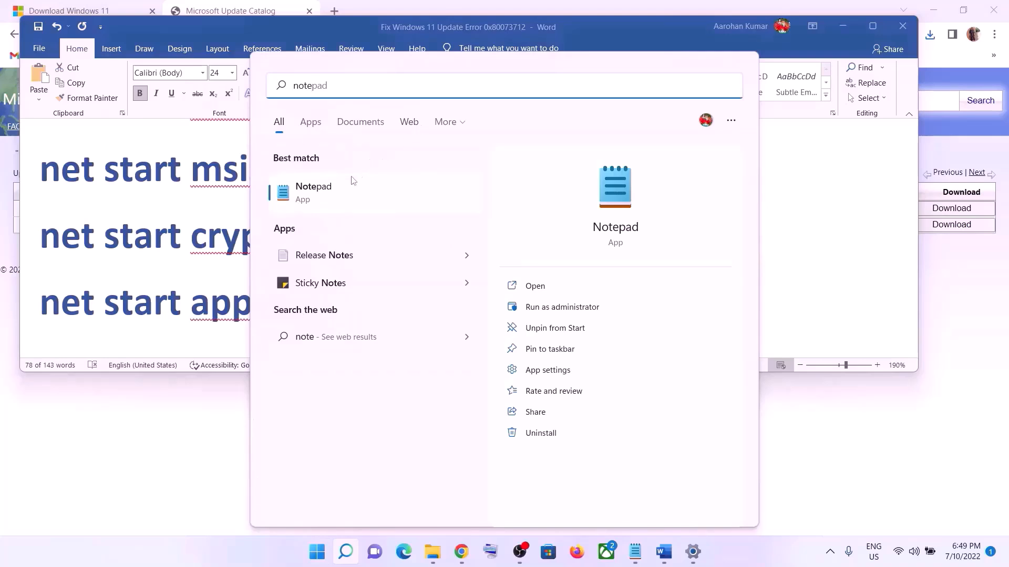
pyautogui.press('Escape')
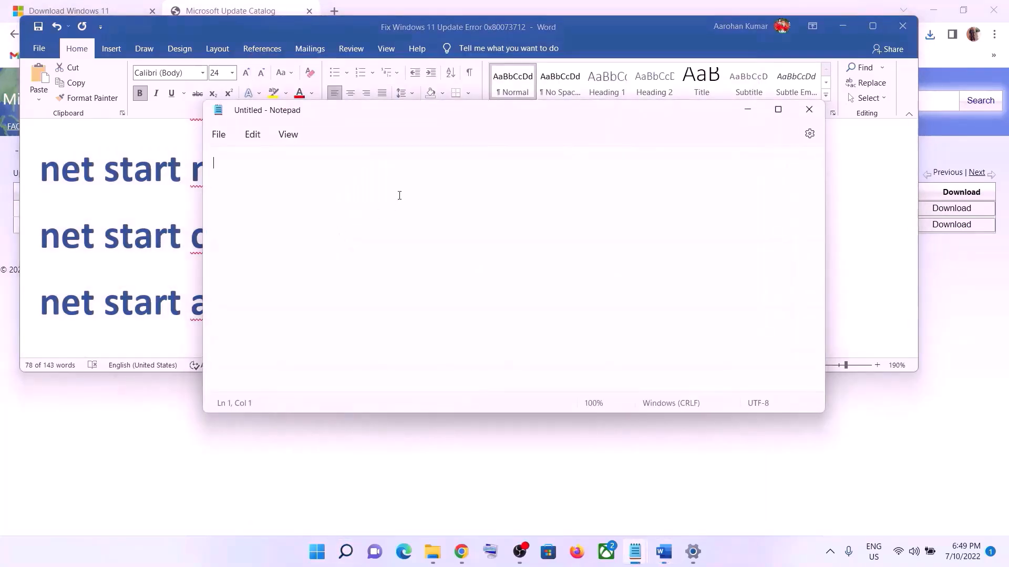
pyautogui.rightClick(399, 196)
pyautogui.click(455, 288)
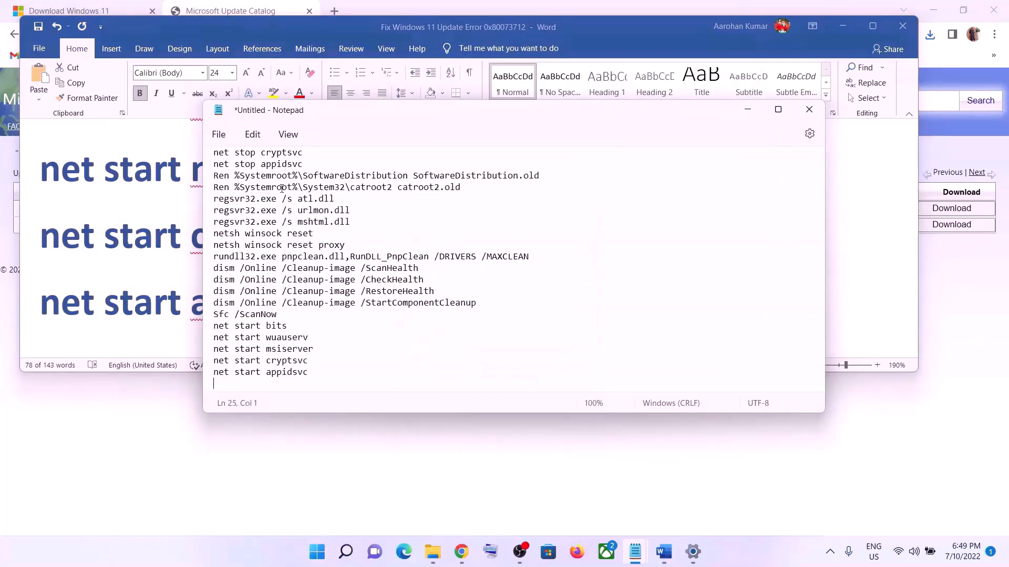
# - Start saving the Notepad file to the Desktop, and copy the file name Wufix.bat from the Word document
pyautogui.click(229, 132)
pyautogui.click(231, 243)
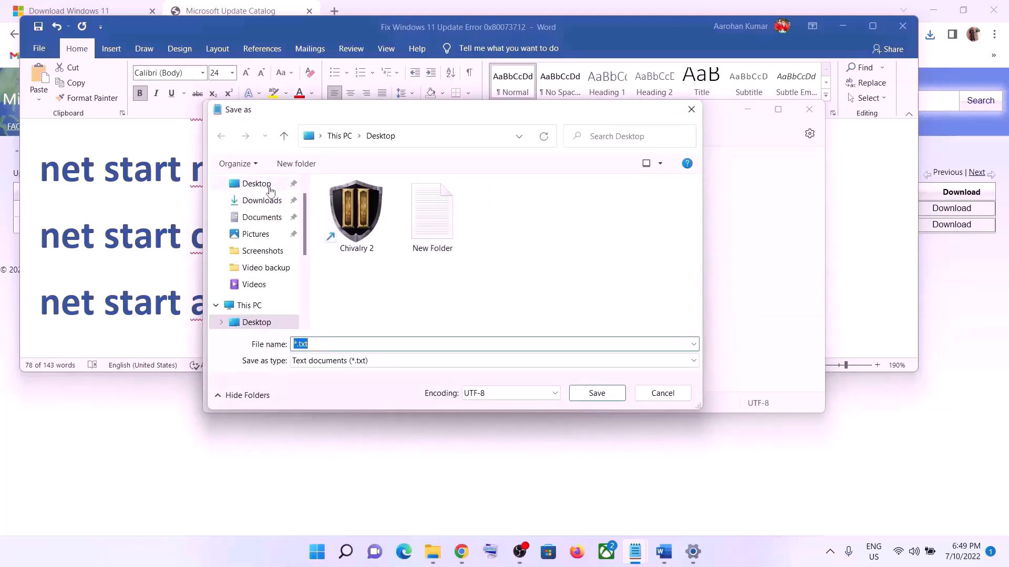
pyautogui.click(270, 188)
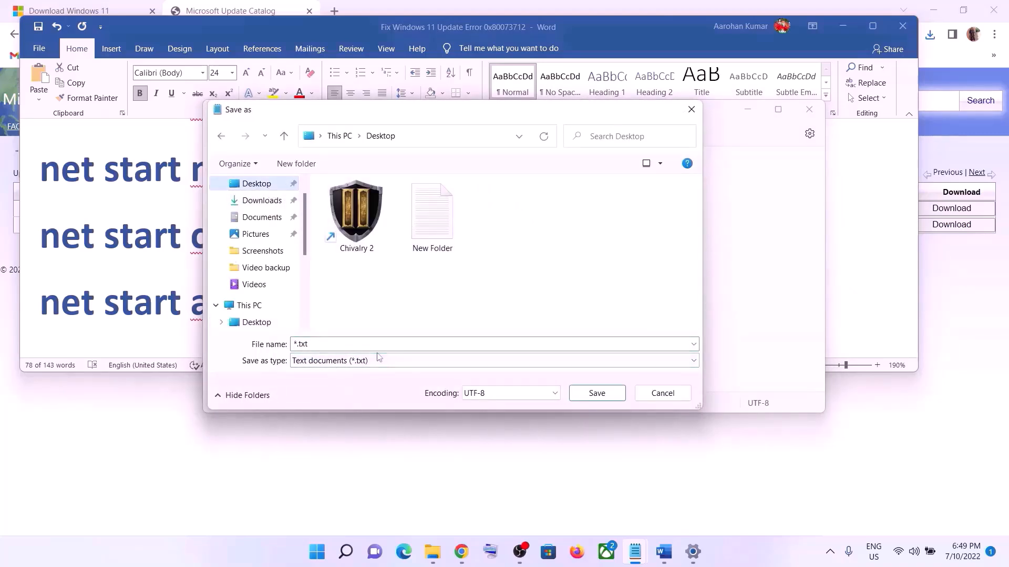
pyautogui.click(159, 301)
pyautogui.scroll(-5, 160, 301)
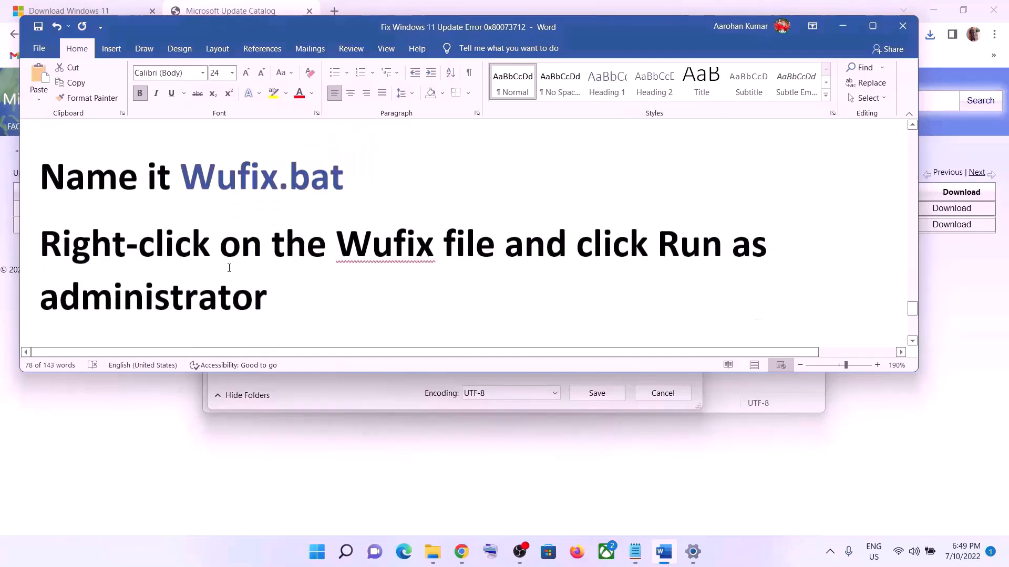
pyautogui.moveTo(181, 169); pyautogui.dragTo(340, 179)
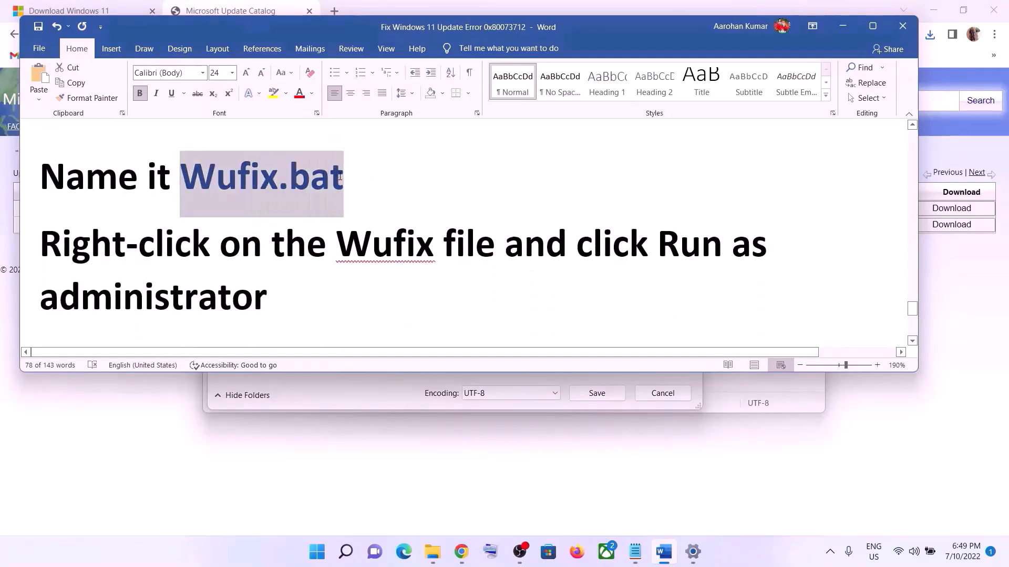
pyautogui.hotkey('alt', 'Tab')
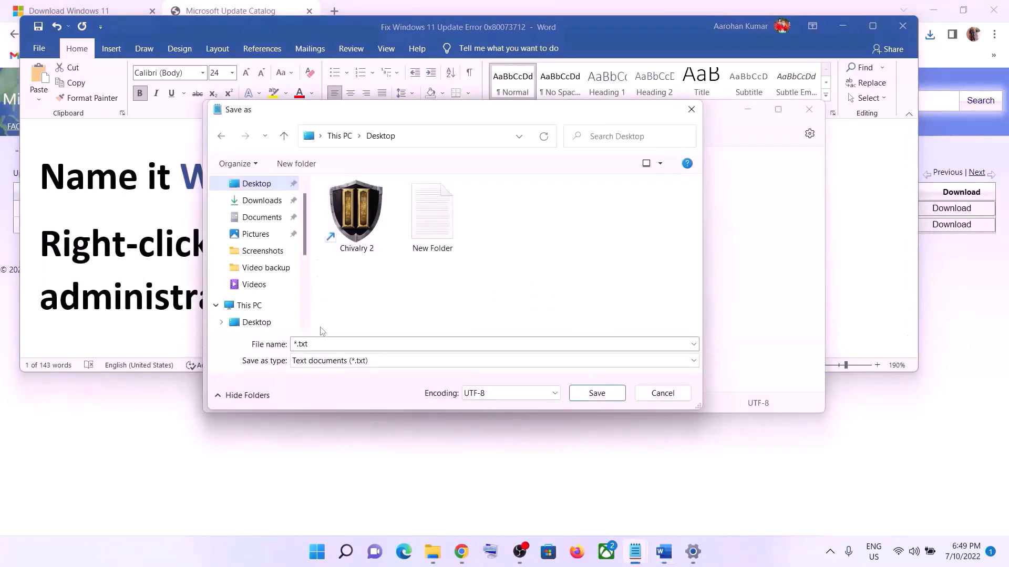
# - Save the Notepad file to the Desktop as Wufix.bat with the file type All files
pyautogui.click(318, 342)
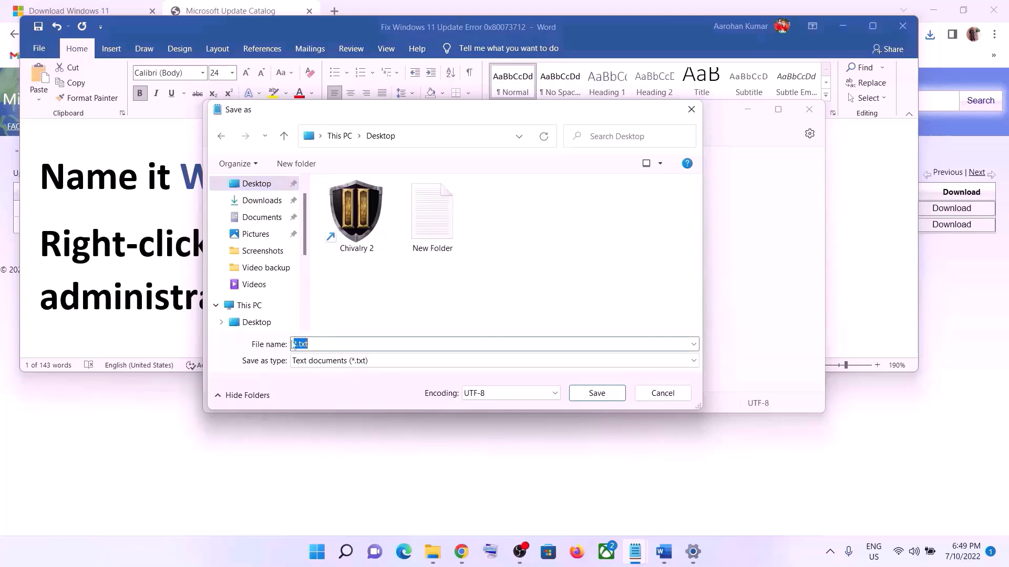
pyautogui.hotkey('ctrl', 'v')
pyautogui.click(316, 362)
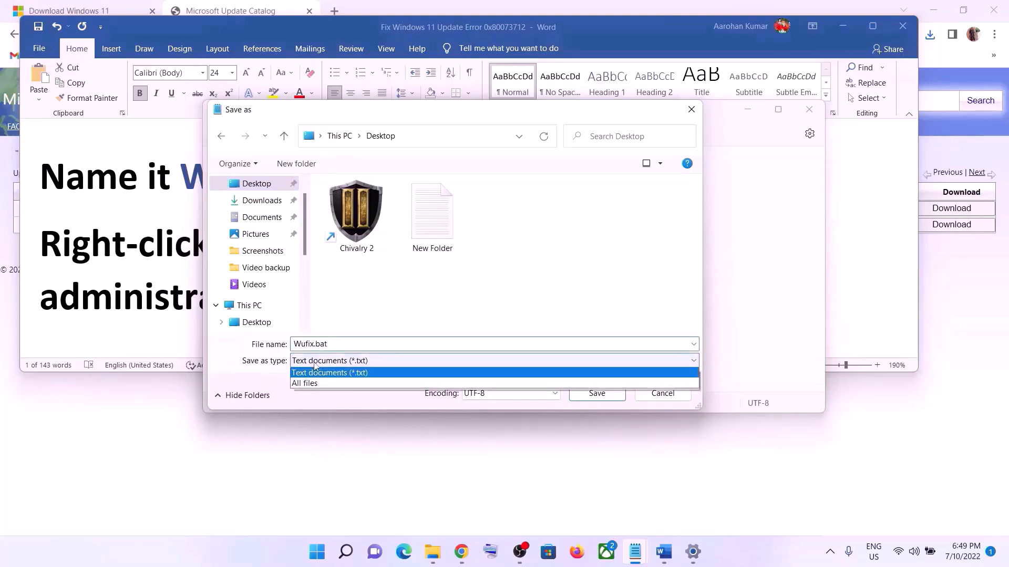
pyautogui.click(311, 384)
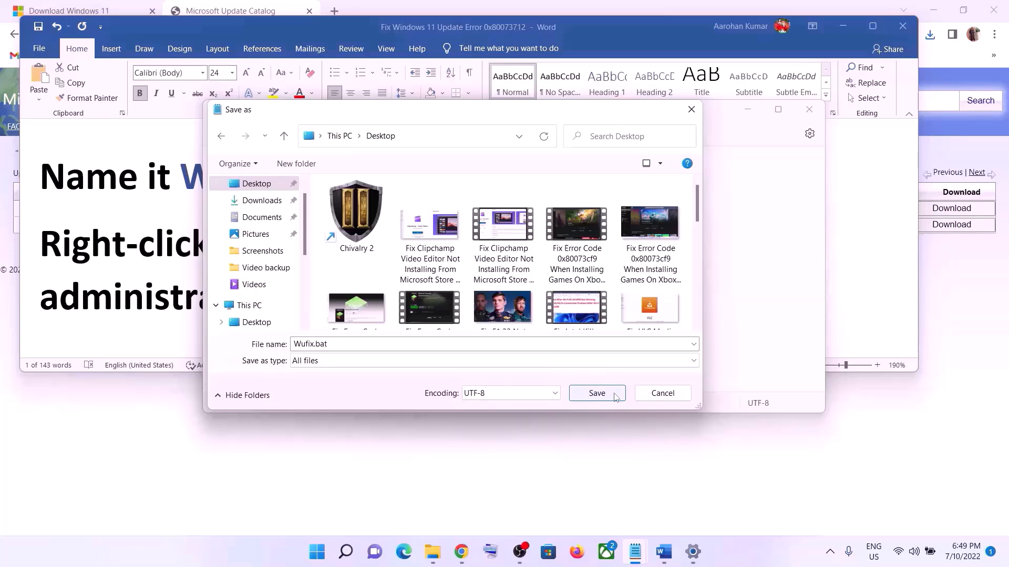
pyautogui.click(596, 393)
# - Show the desktop and run the Wufix batch file as administrator
pyautogui.press('super+d')
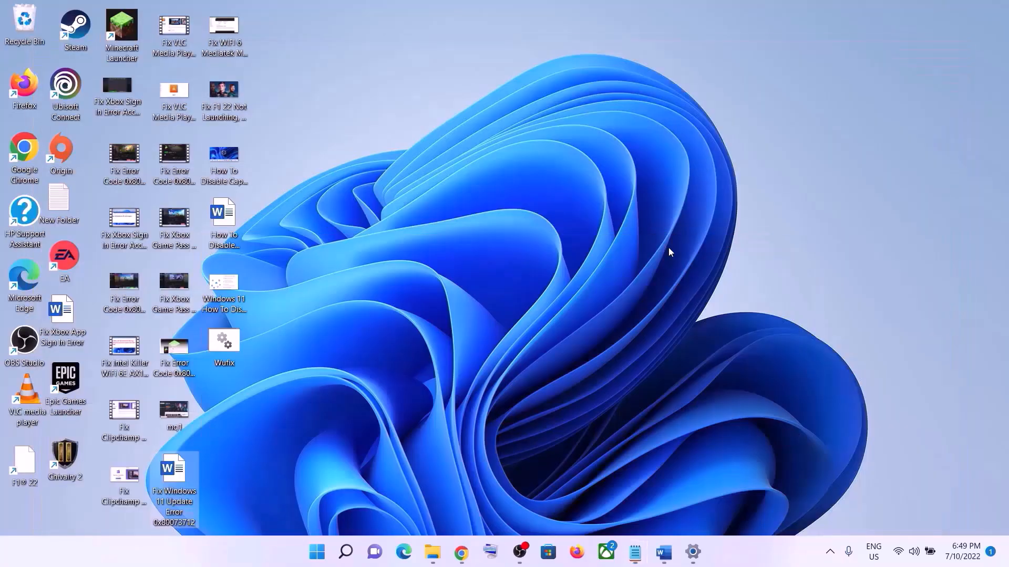
pyautogui.rightClick(235, 347)
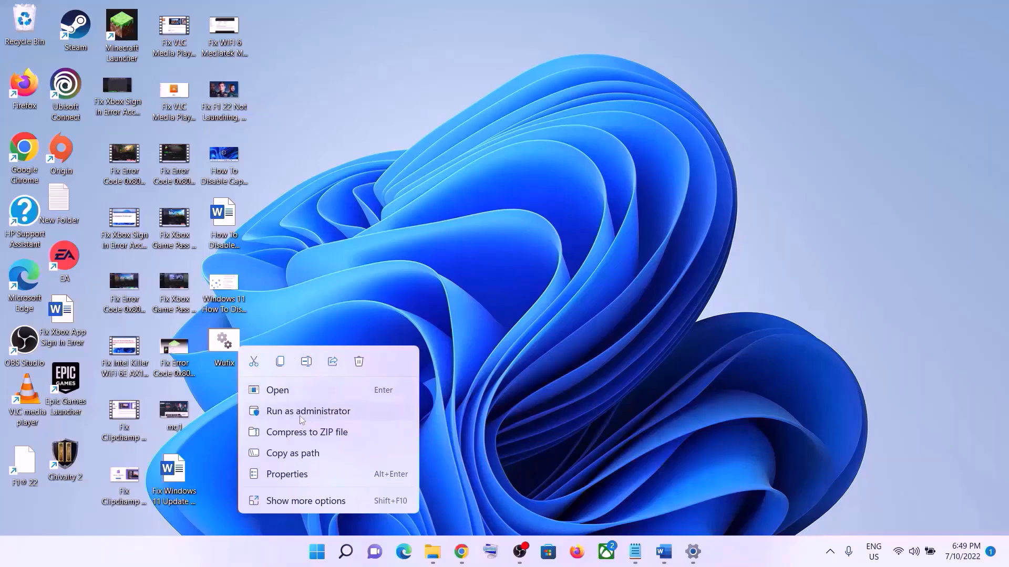
pyautogui.click(331, 412)
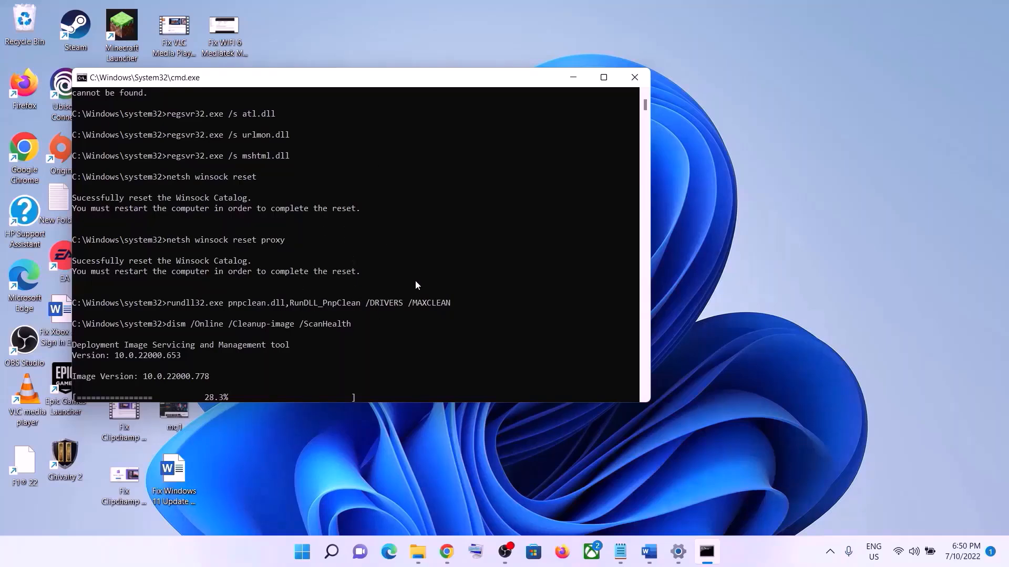
pyautogui.click(302, 551)
pyautogui.click(668, 507)
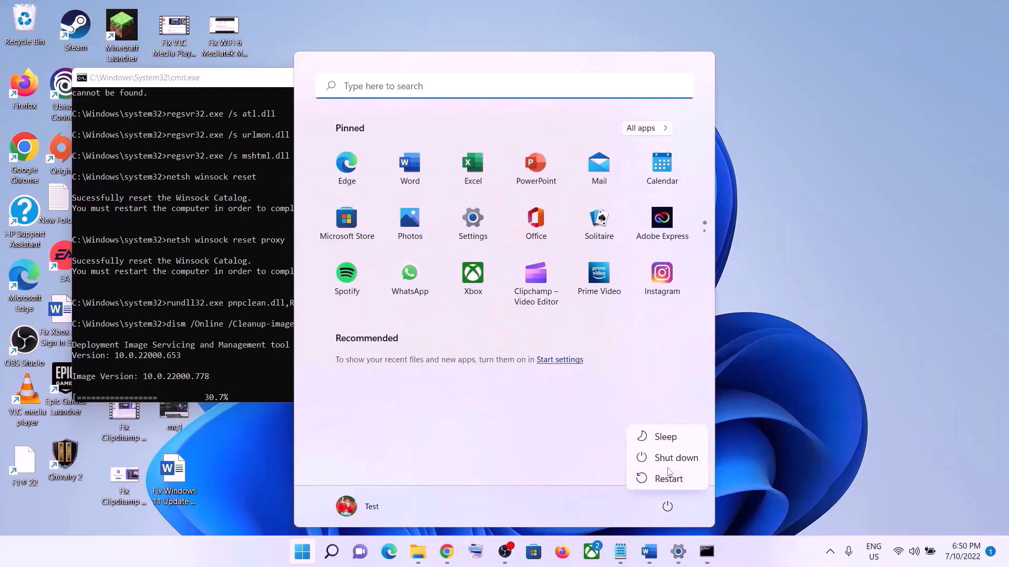
pyautogui.click(801, 429)
pyautogui.click(801, 428)
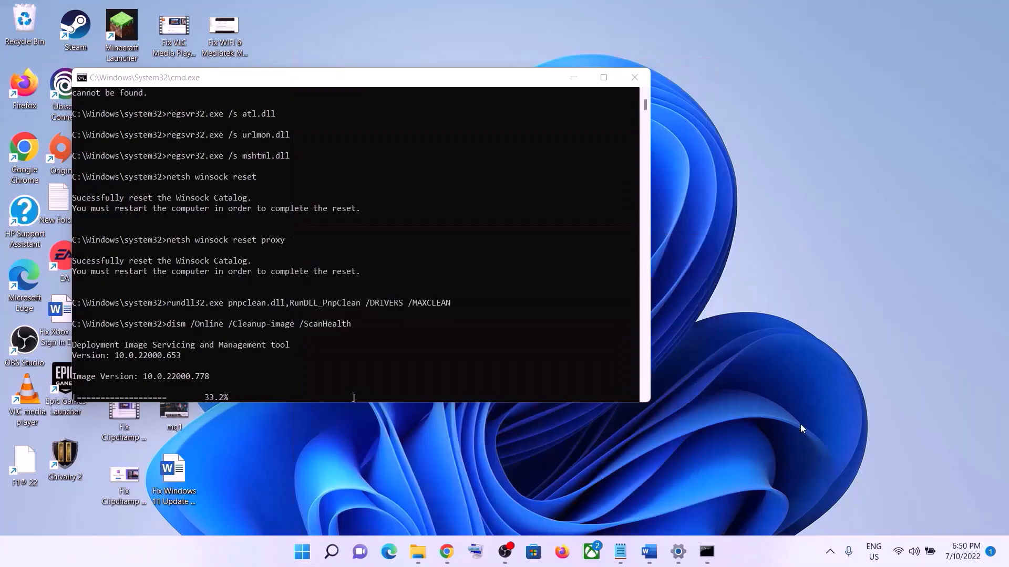
# - Switch to the Word document and read the Step 6 instructions on using the Media Creation Tool
pyautogui.click(678, 552)
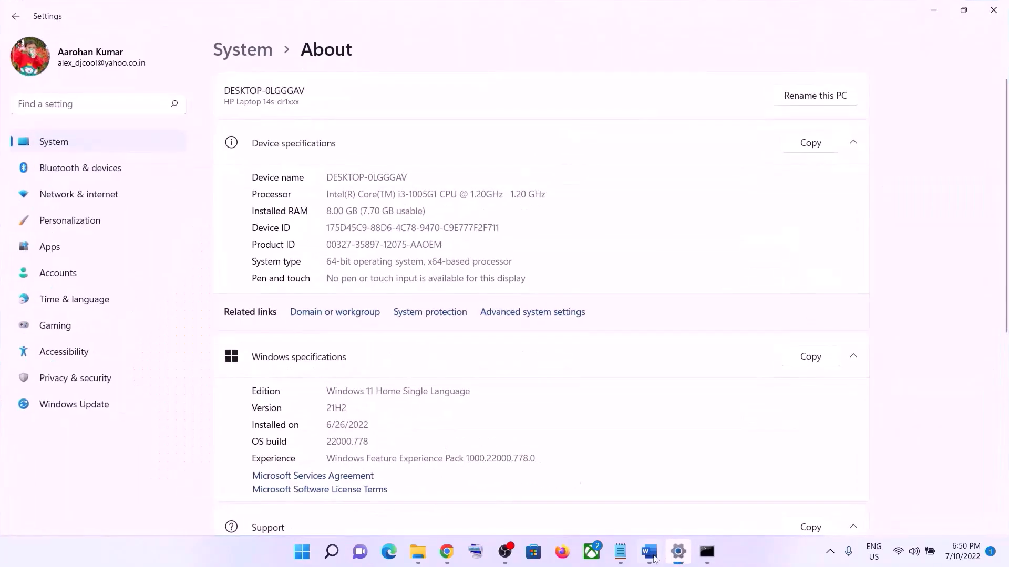
pyautogui.click(648, 559)
pyautogui.scroll(-5, 453, 225)
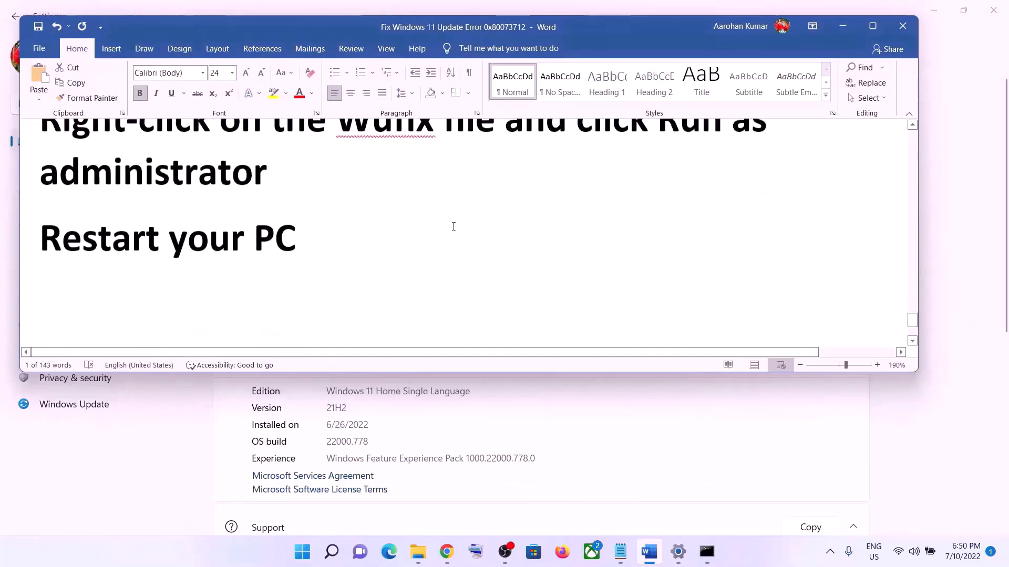
pyautogui.scroll(-3, 453, 226)
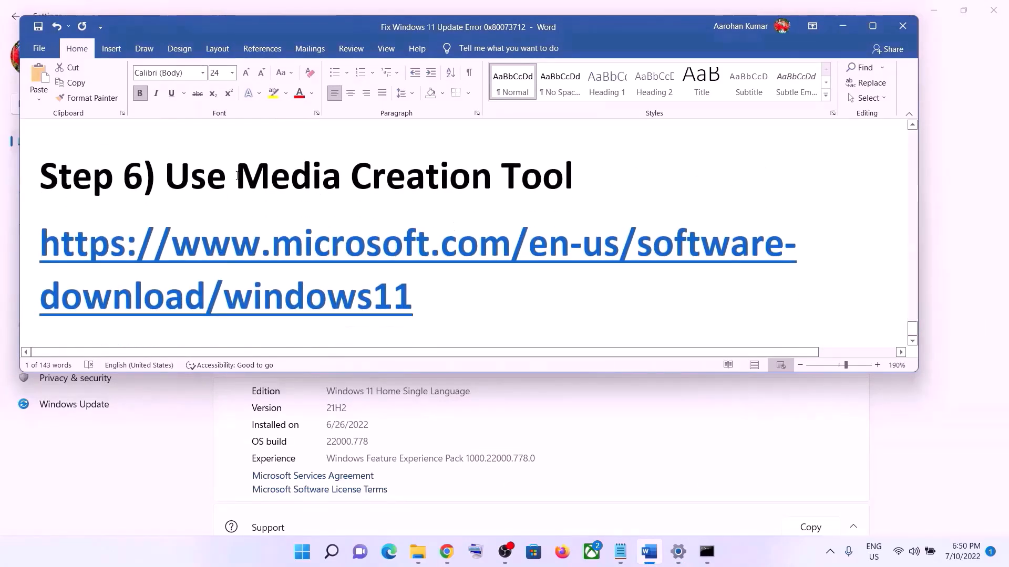
pyautogui.moveTo(166, 181); pyautogui.dragTo(532, 188)
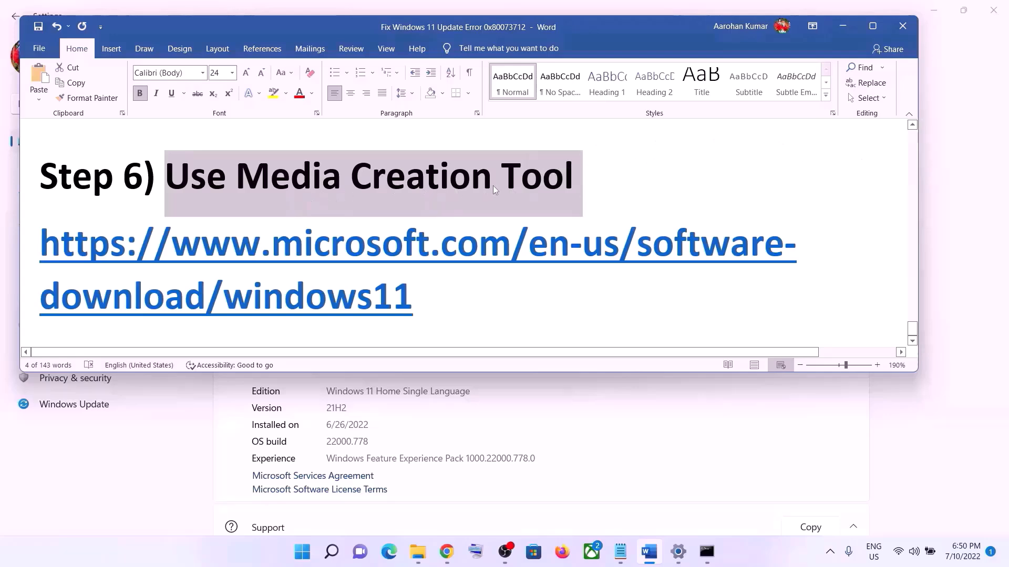
# - Download the media creation tool from the Create Windows 11 Installation Media section of Microsoft's Download Windows 11 page
pyautogui.click(734, 560)
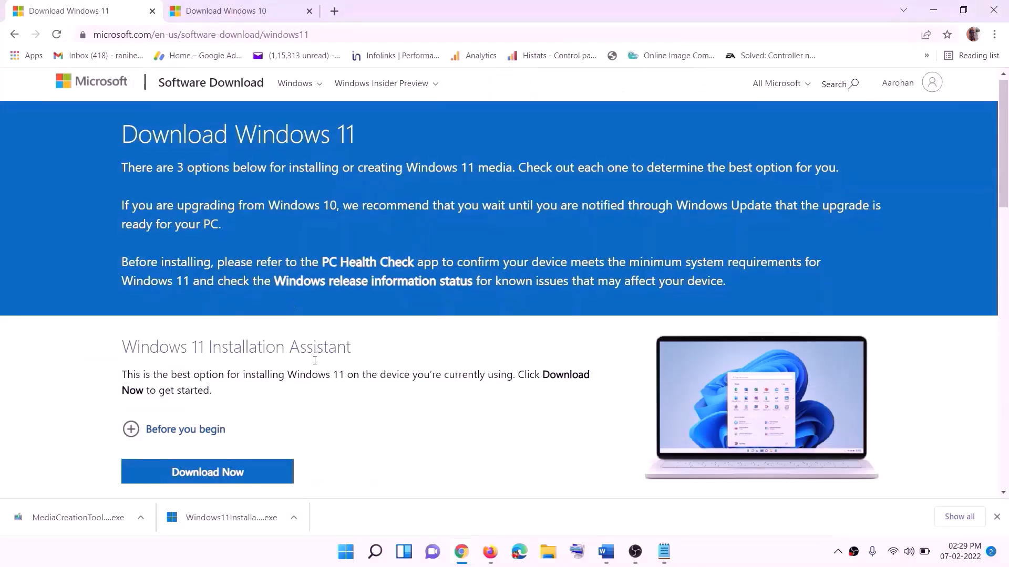
pyautogui.scroll(-5, 262, 418)
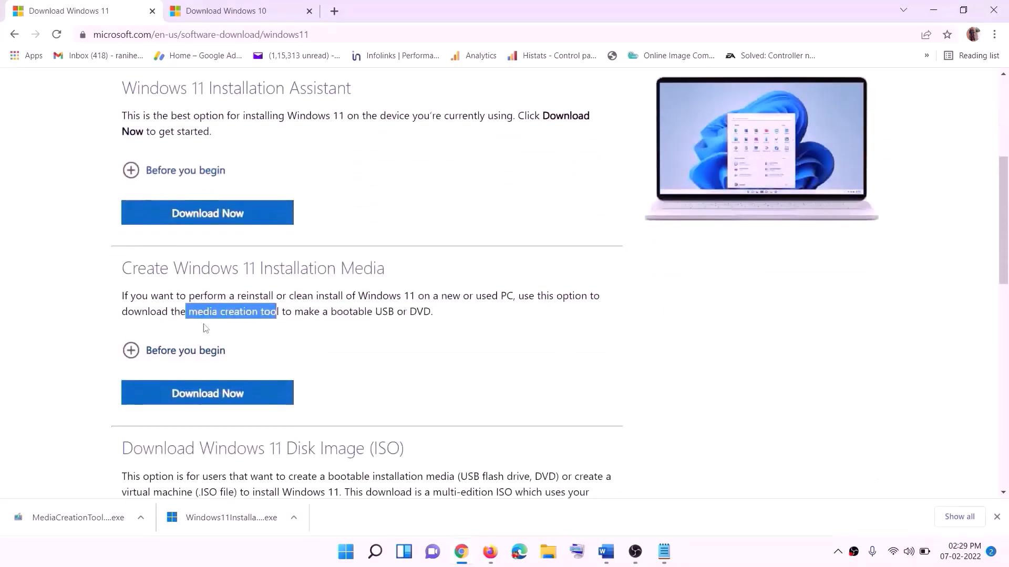
pyautogui.click(191, 313)
pyautogui.moveTo(189, 313); pyautogui.dragTo(291, 313)
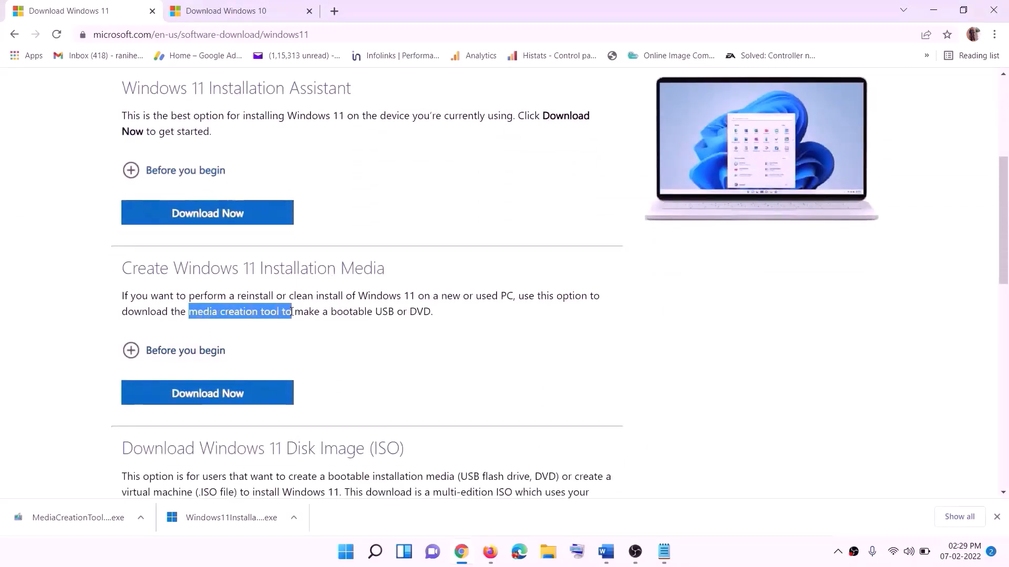
pyautogui.click(200, 399)
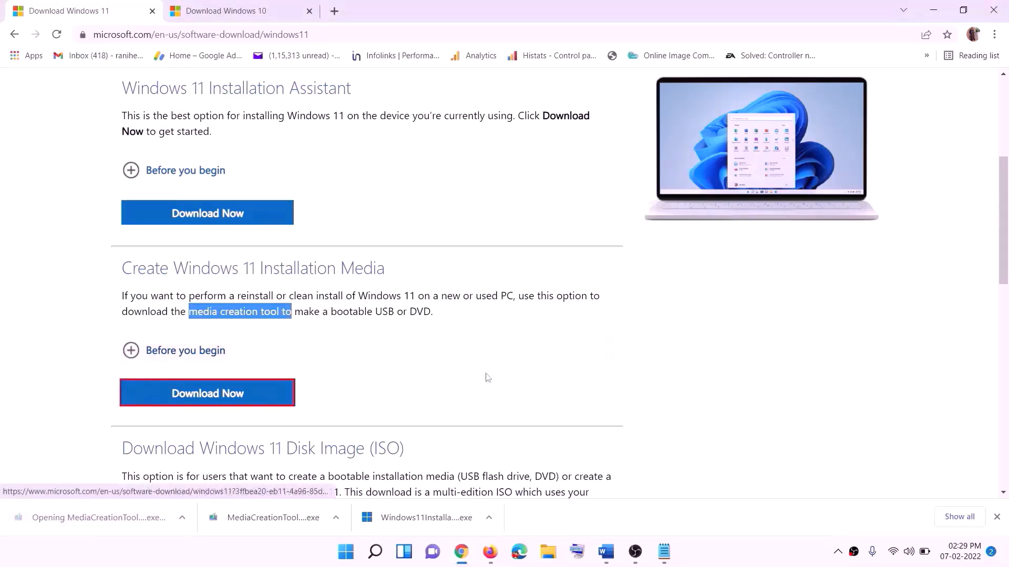
# - Launch the Media Creation Tool, accept its license terms and continue with the recommended language and edition
pyautogui.click(445, 389)
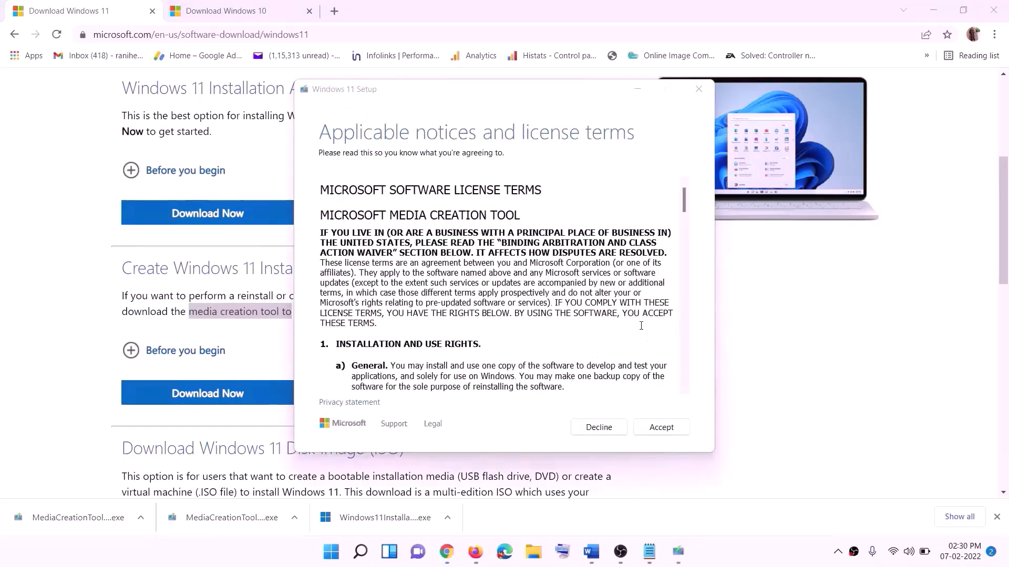
pyautogui.click(661, 427)
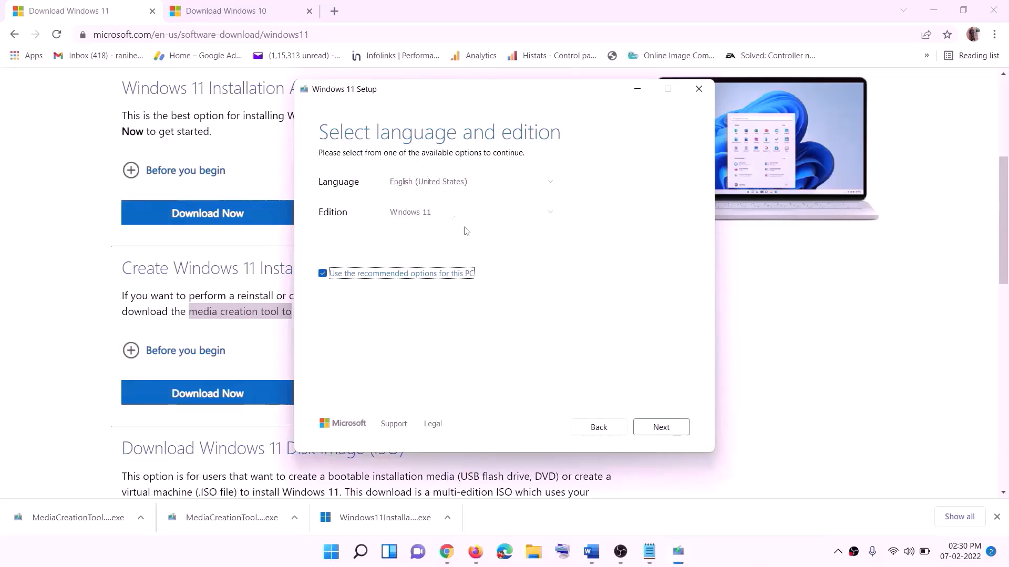
pyautogui.click(654, 426)
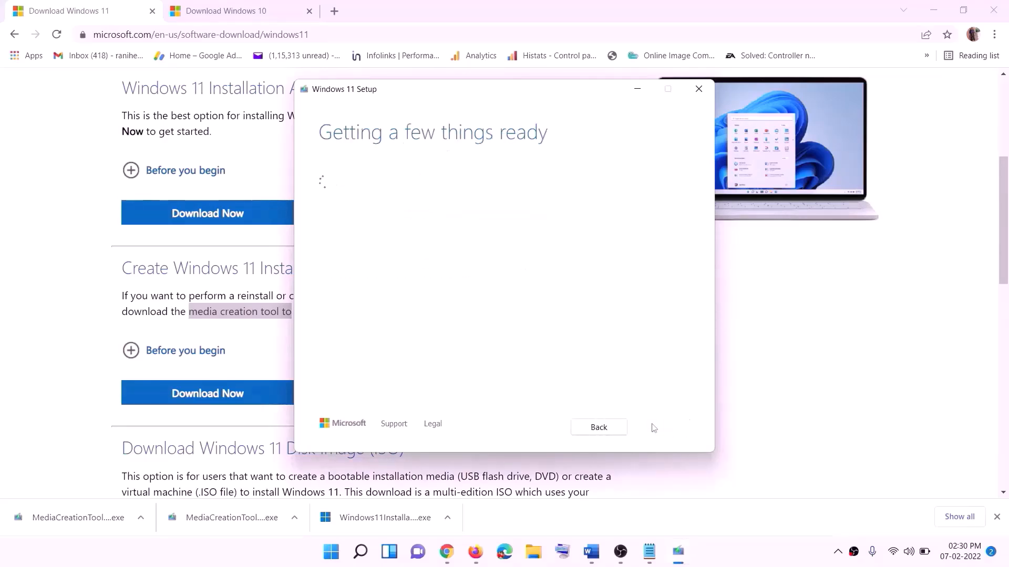
# - Choose ISO file as the media to use and save it to the Desktop under the name Windows
pyautogui.click(356, 228)
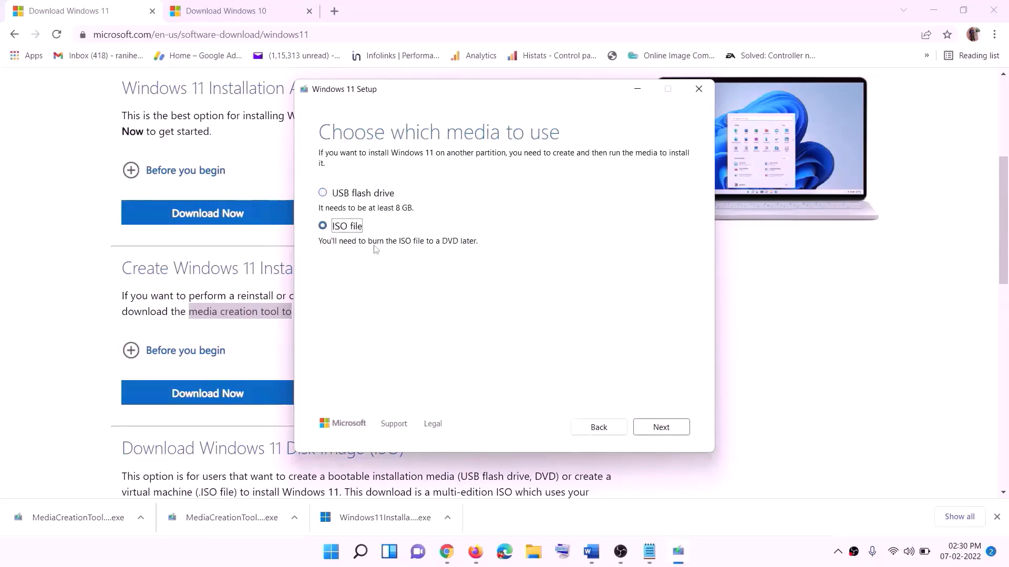
pyautogui.click(664, 428)
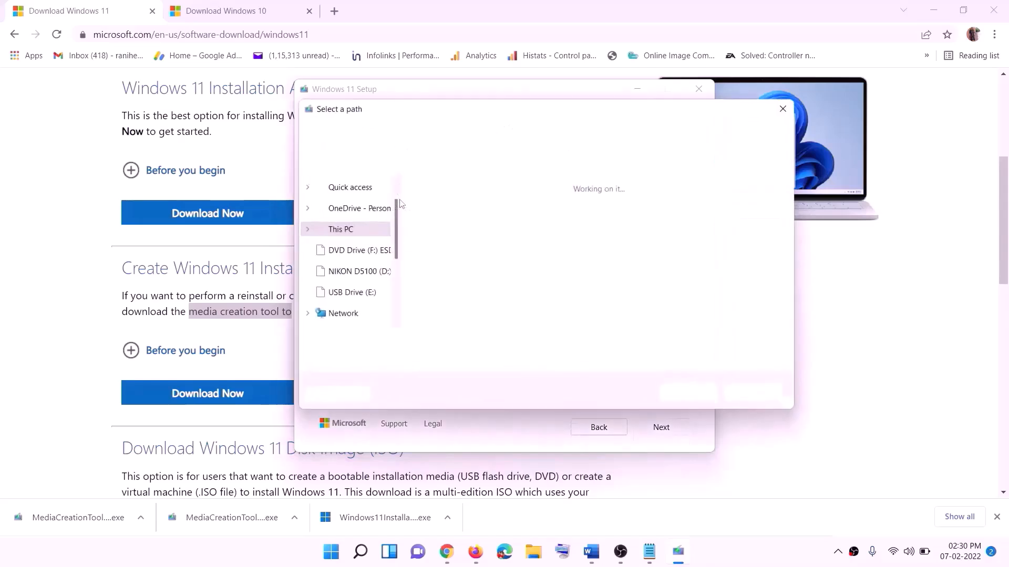
pyautogui.scroll(2, 350, 265)
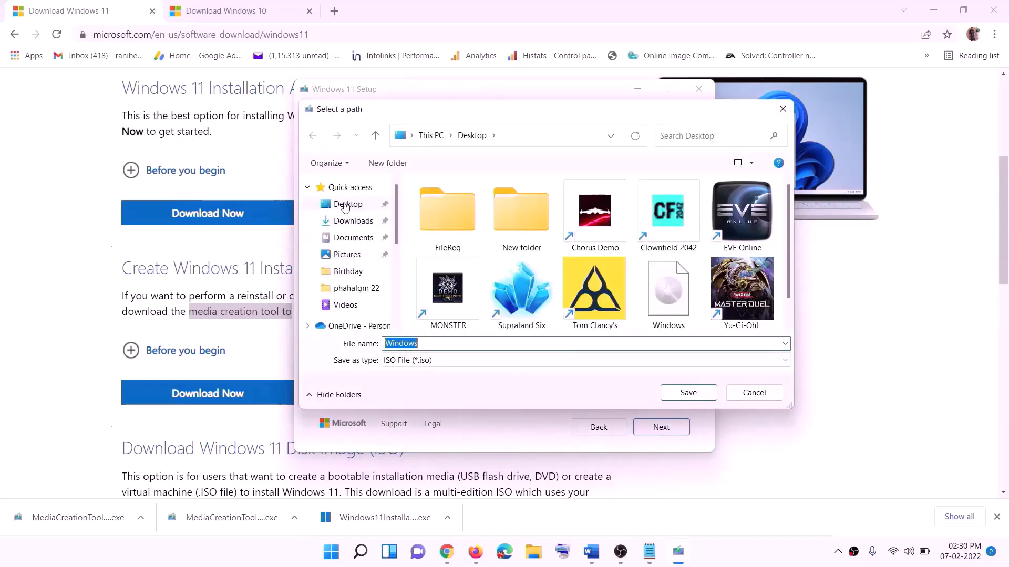
pyautogui.click(347, 205)
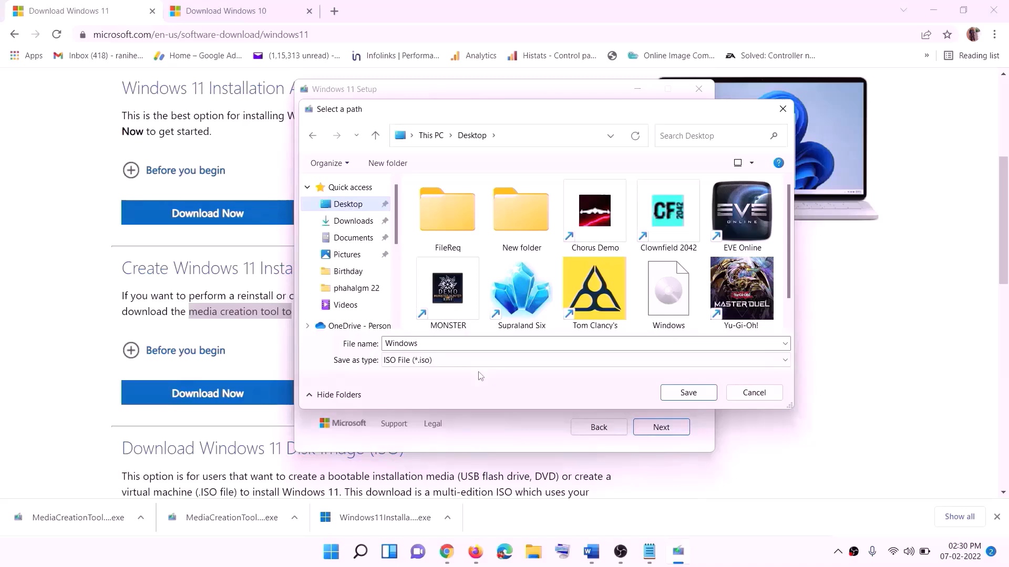
pyautogui.click(693, 394)
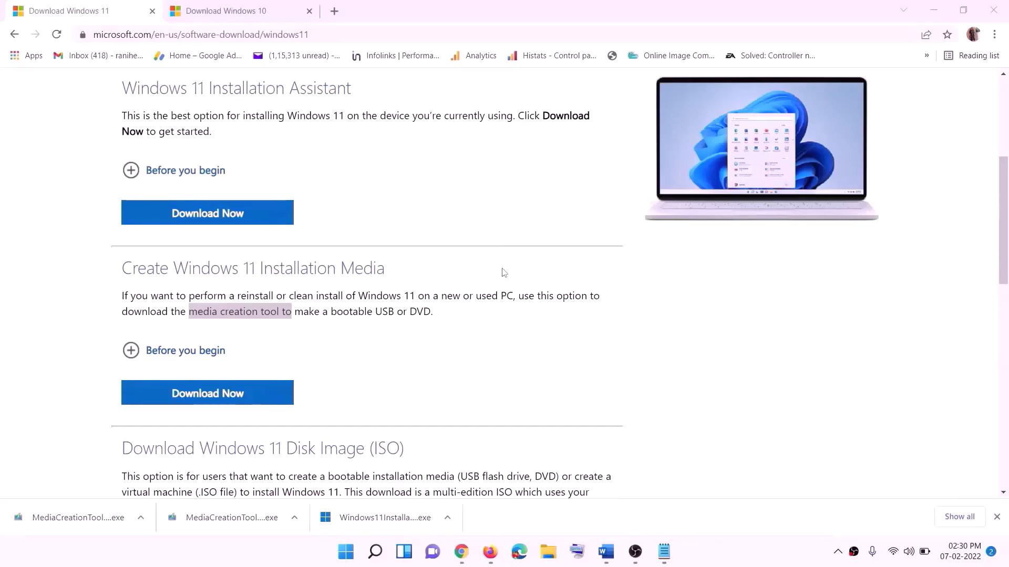
# - Show the desktop, move the Windows ISO file down beside the Tom Clancy's Rainbow Six shortcut and mount it
pyautogui.press('super+d')
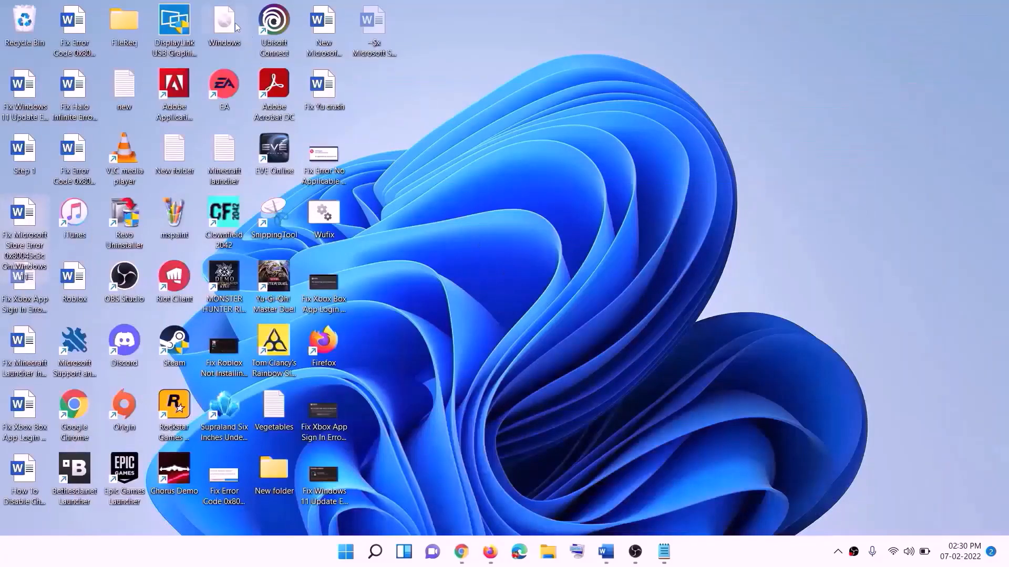
pyautogui.moveTo(236, 27); pyautogui.dragTo(326, 285)
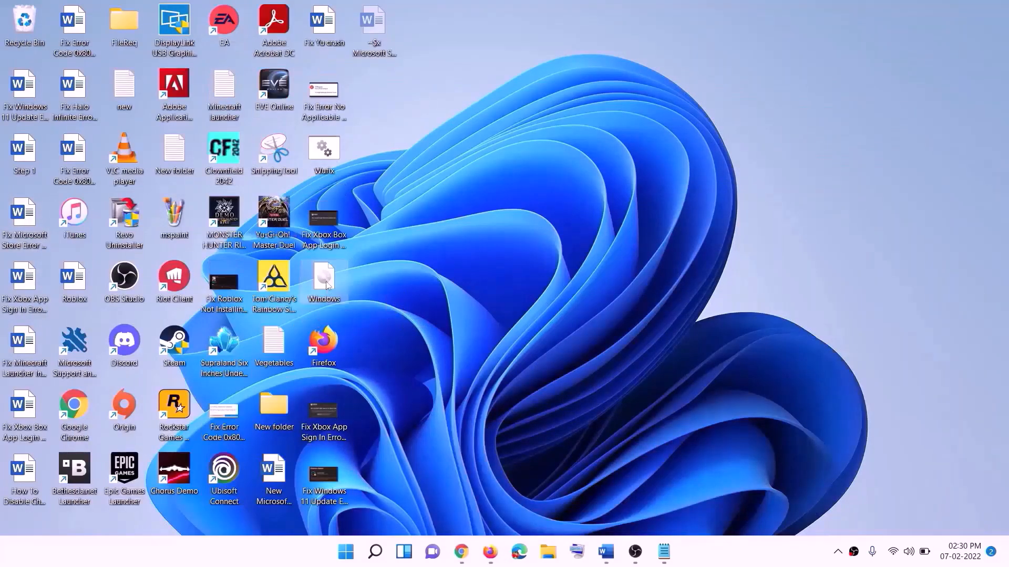
pyautogui.doubleClick(329, 288)
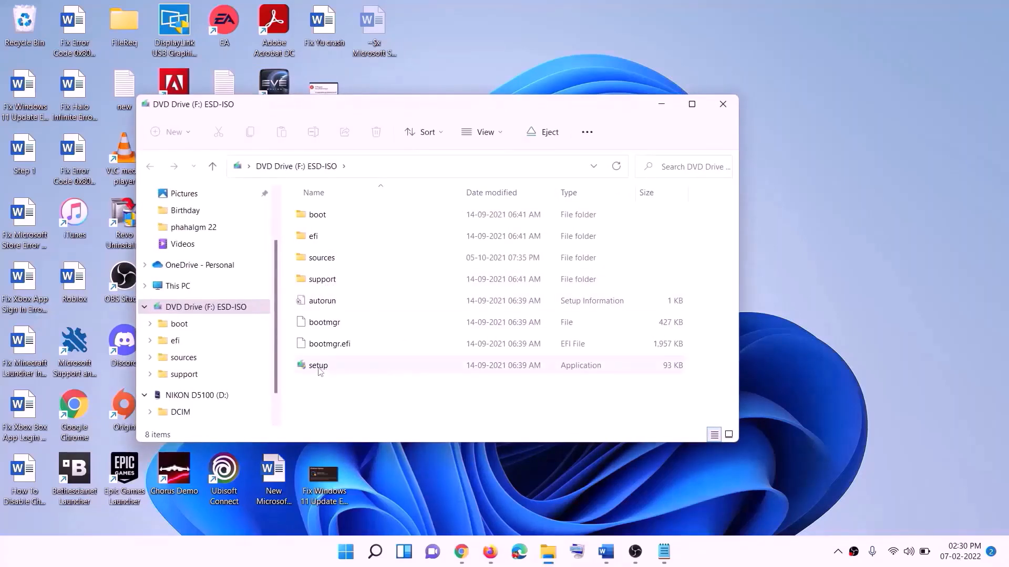
# - Run setup from the mounted ESD-ISO drive and continue past the Install Windows 11 page
pyautogui.click(320, 368)
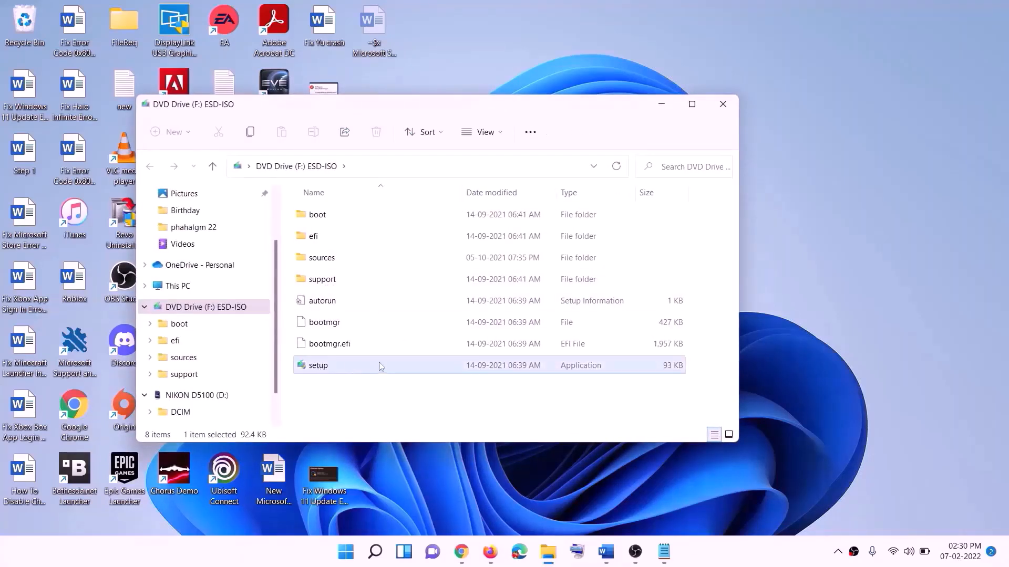
pyautogui.doubleClick(345, 367)
pyautogui.click(405, 412)
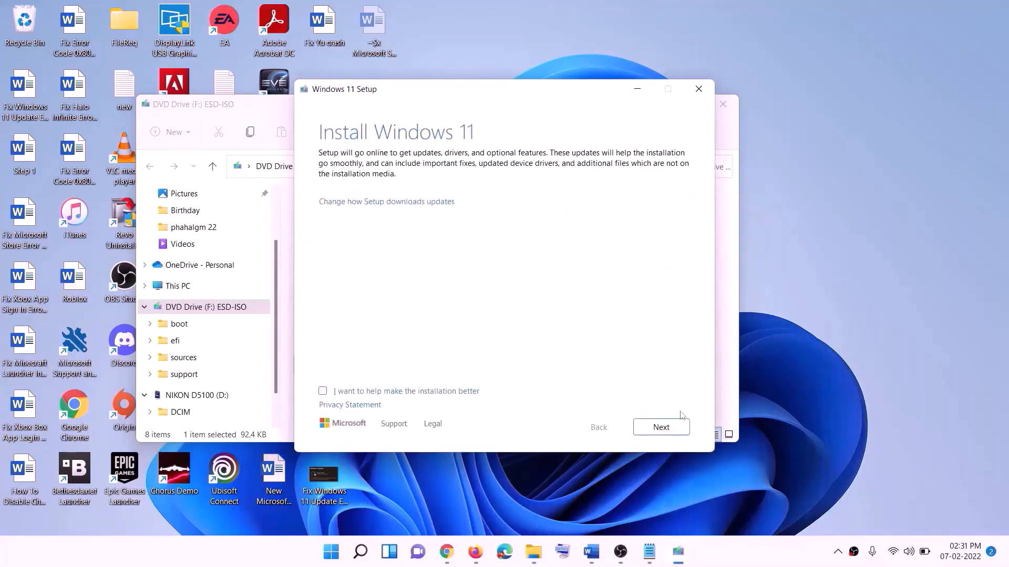
pyautogui.click(665, 428)
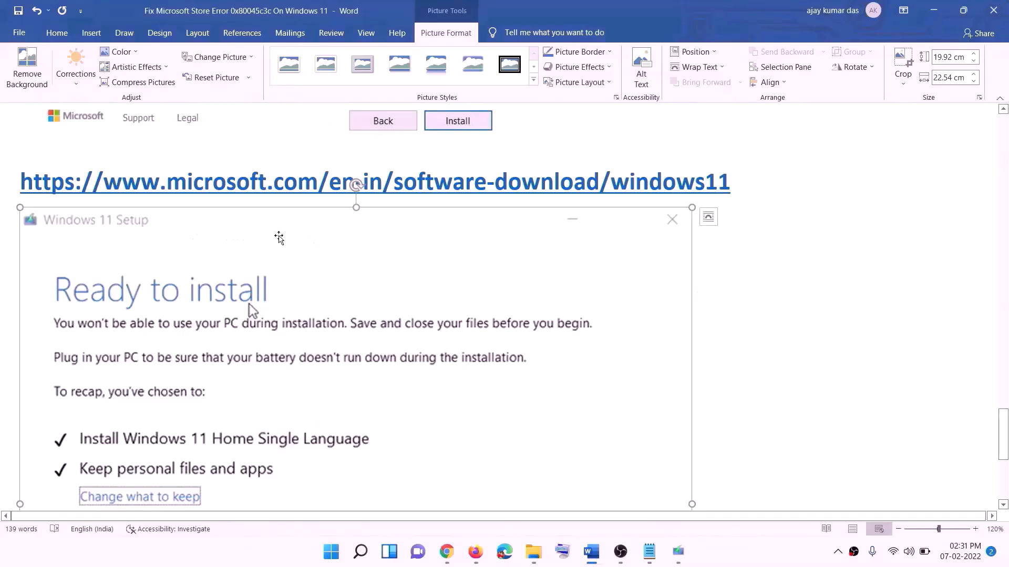
# - Review the Ready to install screenshot in the Word document, including the choice to keep personal files and apps
pyautogui.scroll(-3, 278, 238)
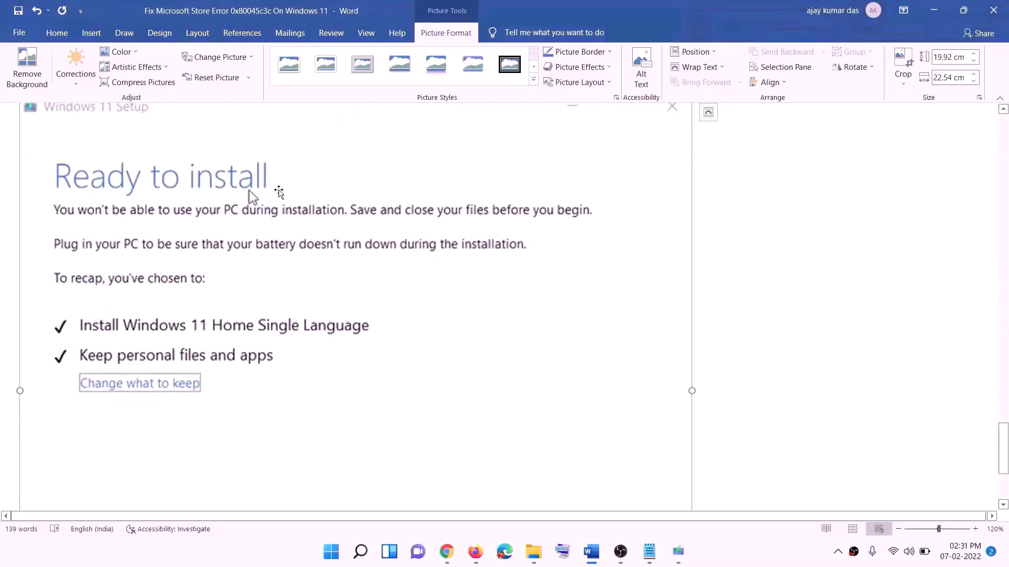
pyautogui.scroll(-1, 279, 192)
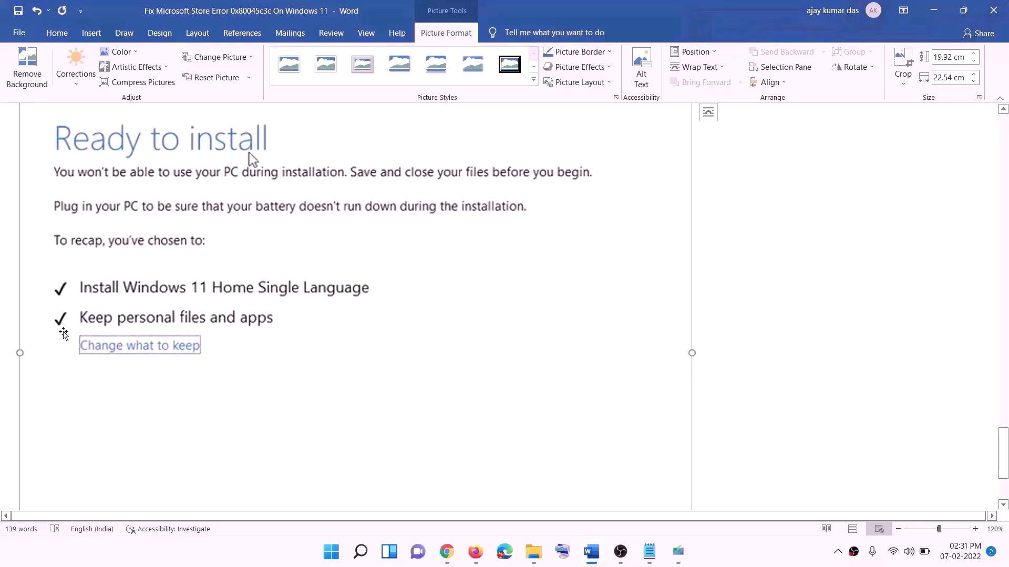
pyautogui.scroll(-2, 358, 329)
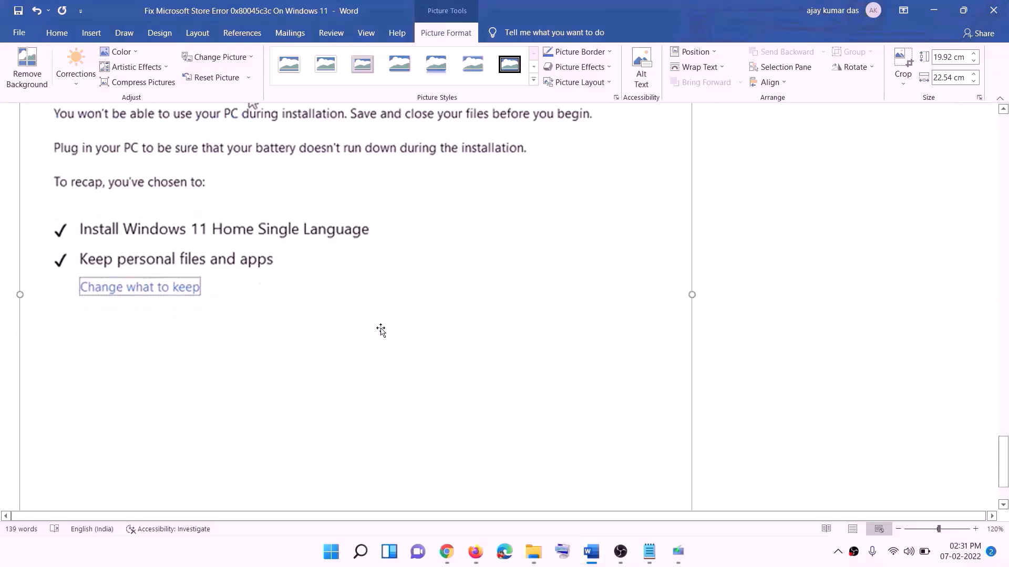
pyautogui.scroll(-2, 381, 330)
pyautogui.scroll(7, 533, 368)
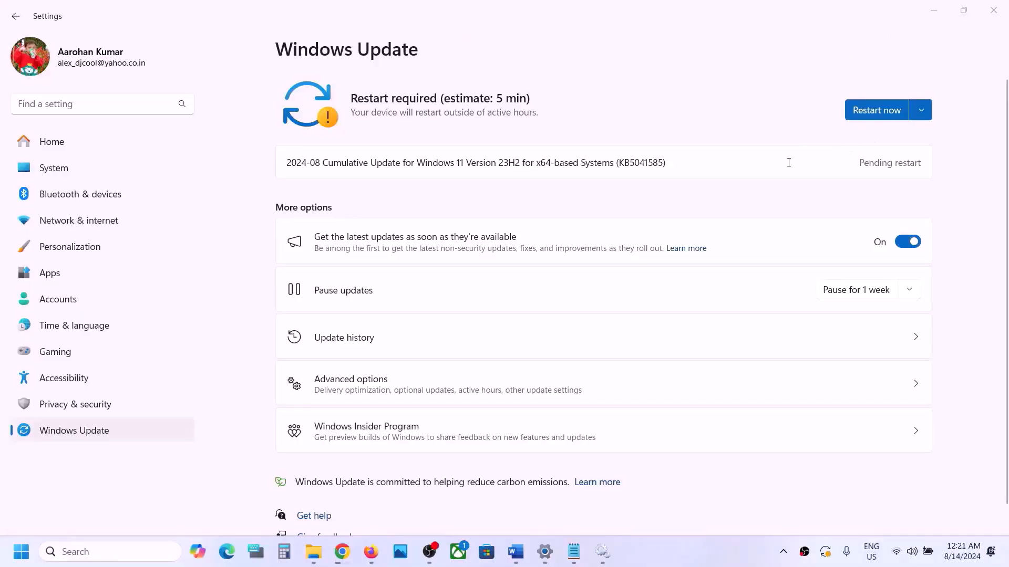
# - Highlight the KB number of the 2024-08 Cumulative Update on the Windows Update page
pyautogui.doubleClick(652, 162)
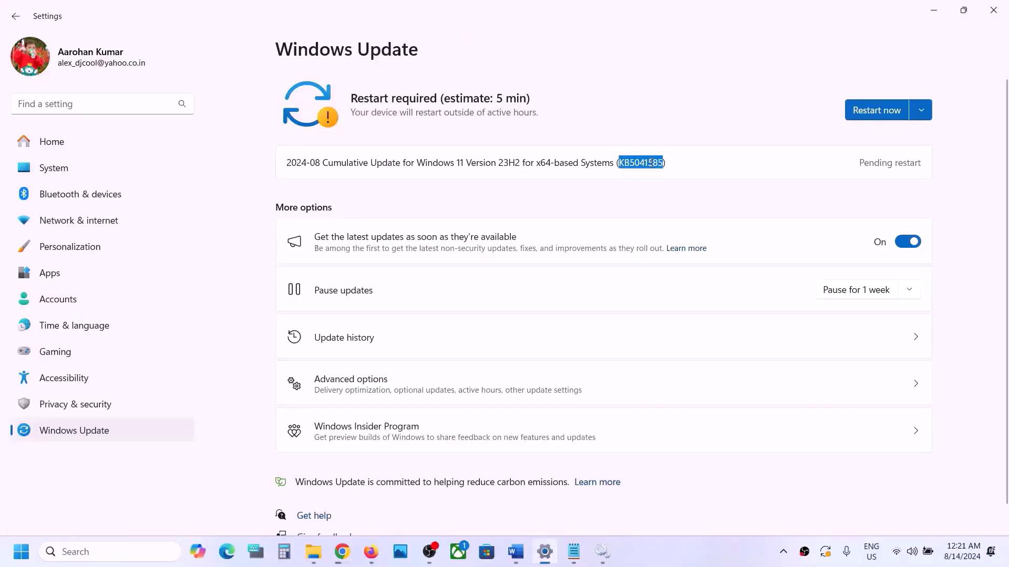
pyautogui.click(676, 551)
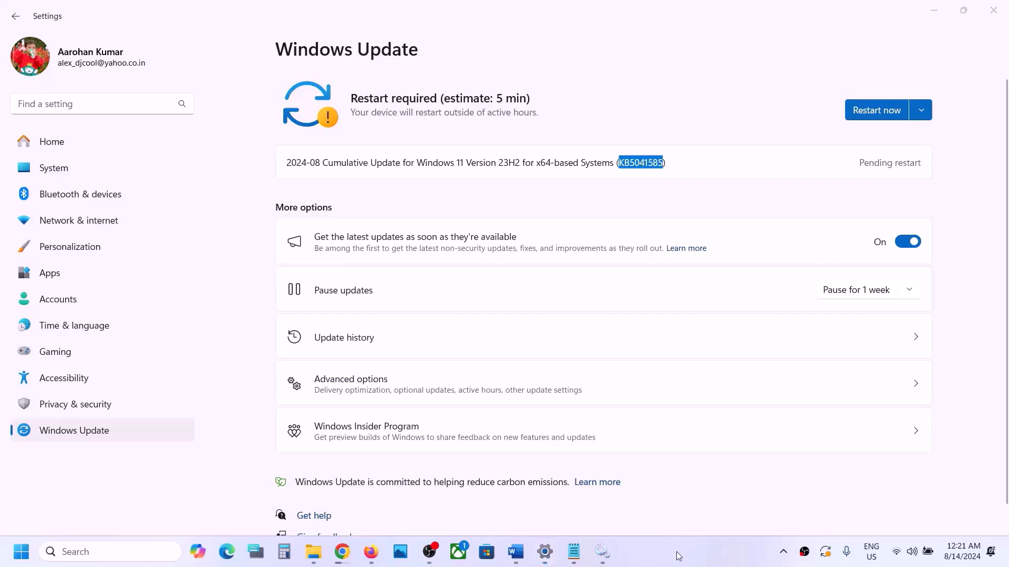